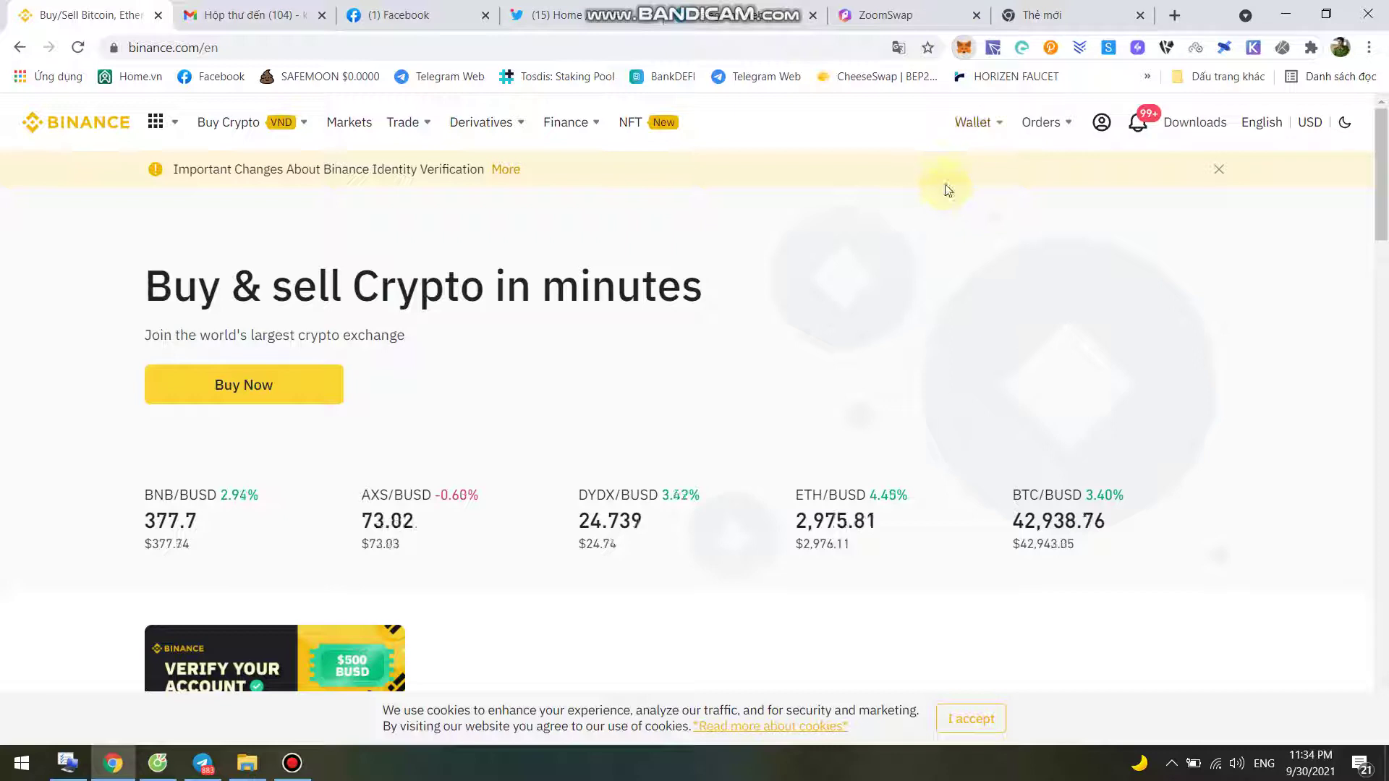
# Open the MetaMask wallet, review its available networks, choose IoTeX Network, and close the wallet.
pyautogui.hotkey('alt', 'shift', 'm')
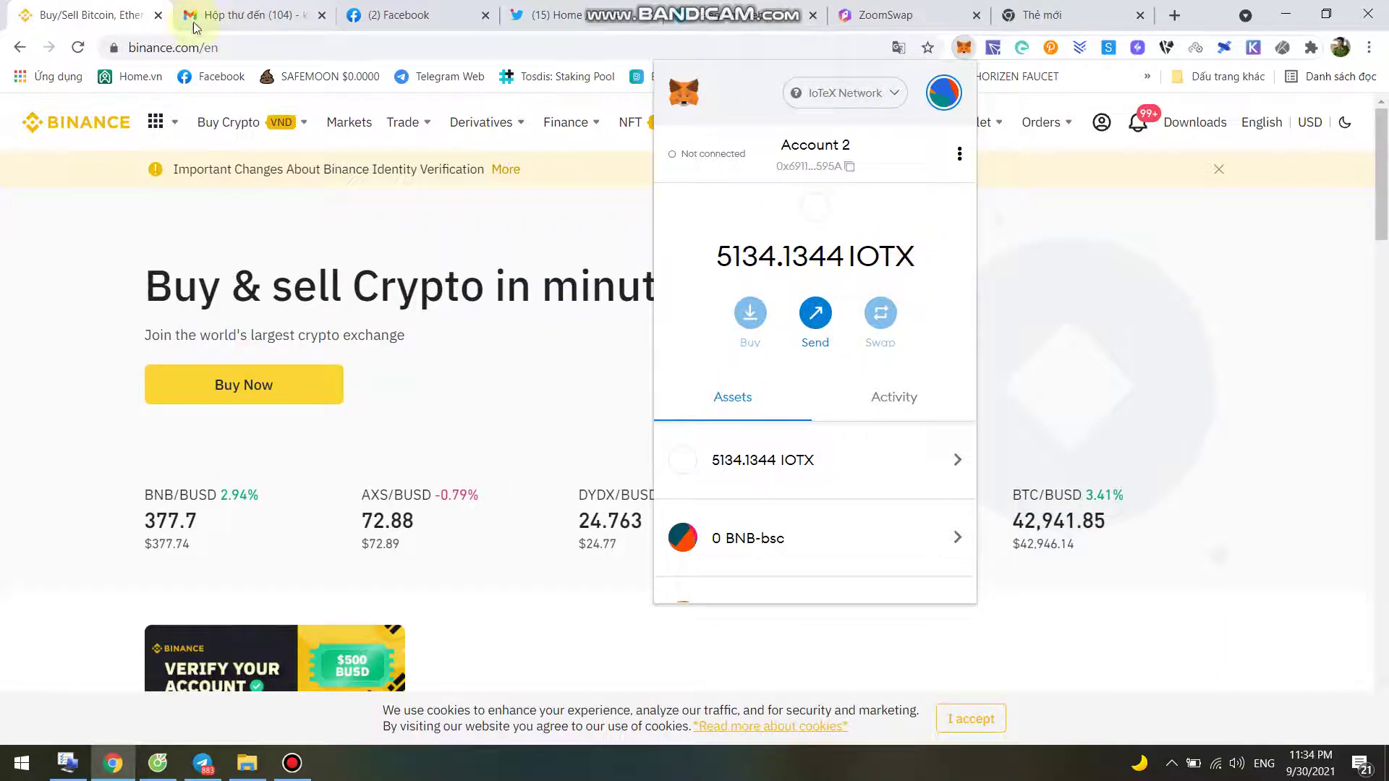
pyautogui.click(984, 121)
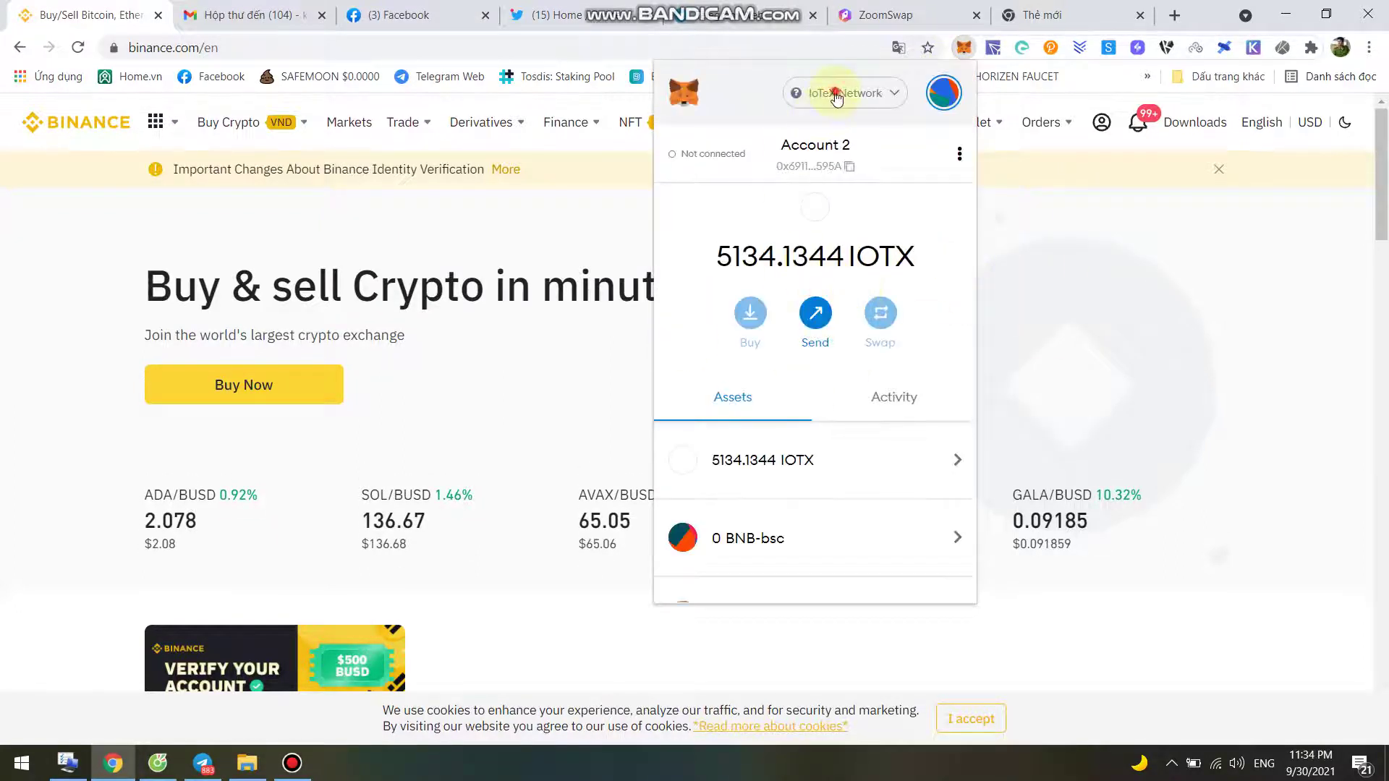
pyautogui.click(819, 98)
pyautogui.scroll(-2, 832, 362)
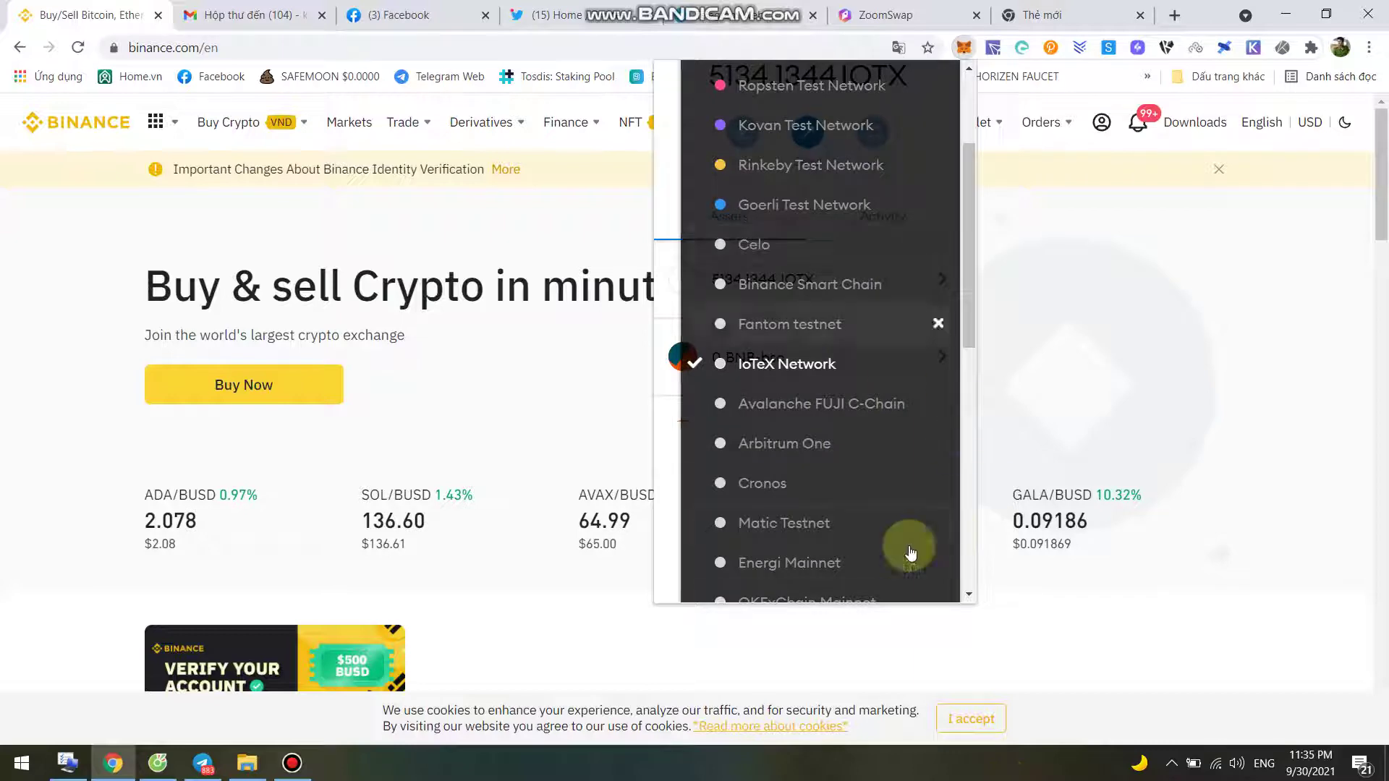
pyautogui.scroll(-6, 892, 481)
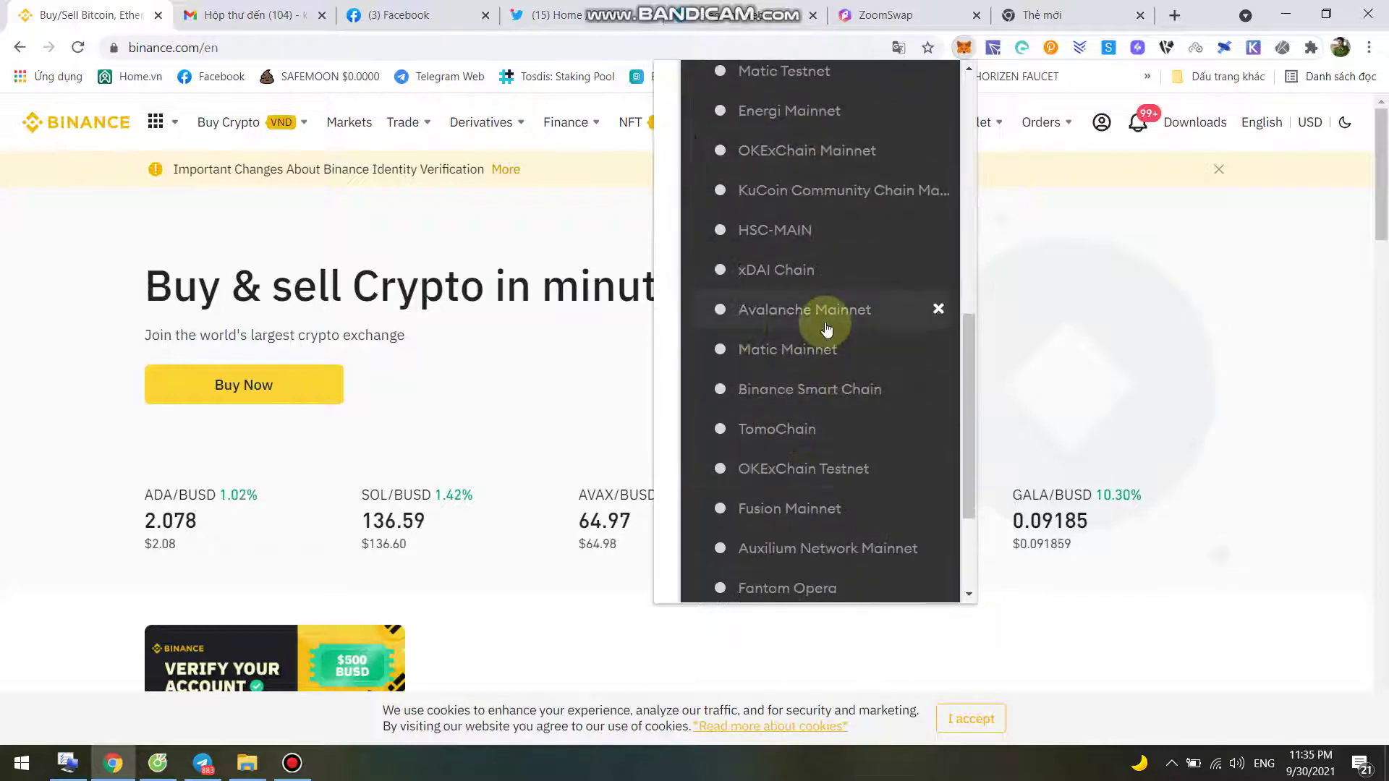
pyautogui.scroll(-2, 850, 384)
pyautogui.scroll(10, 908, 406)
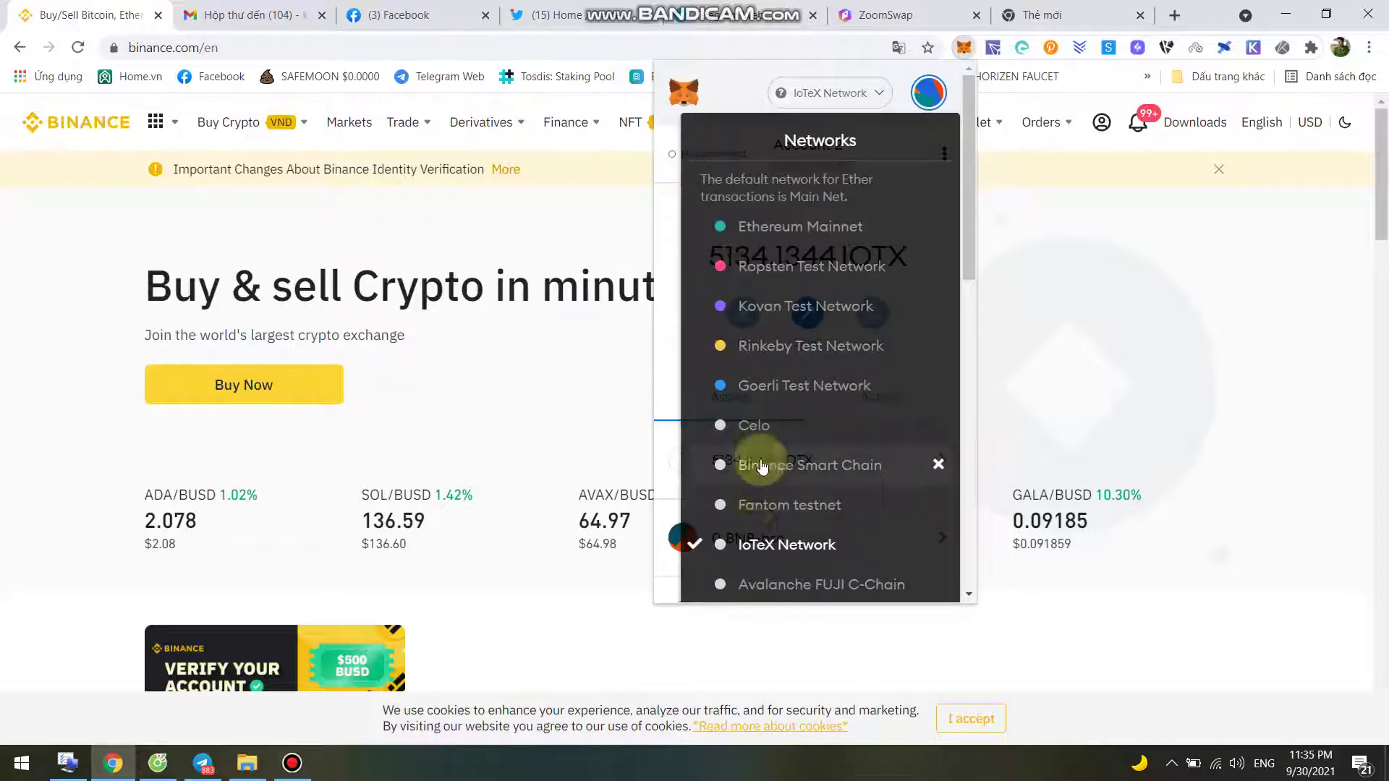
pyautogui.click(760, 550)
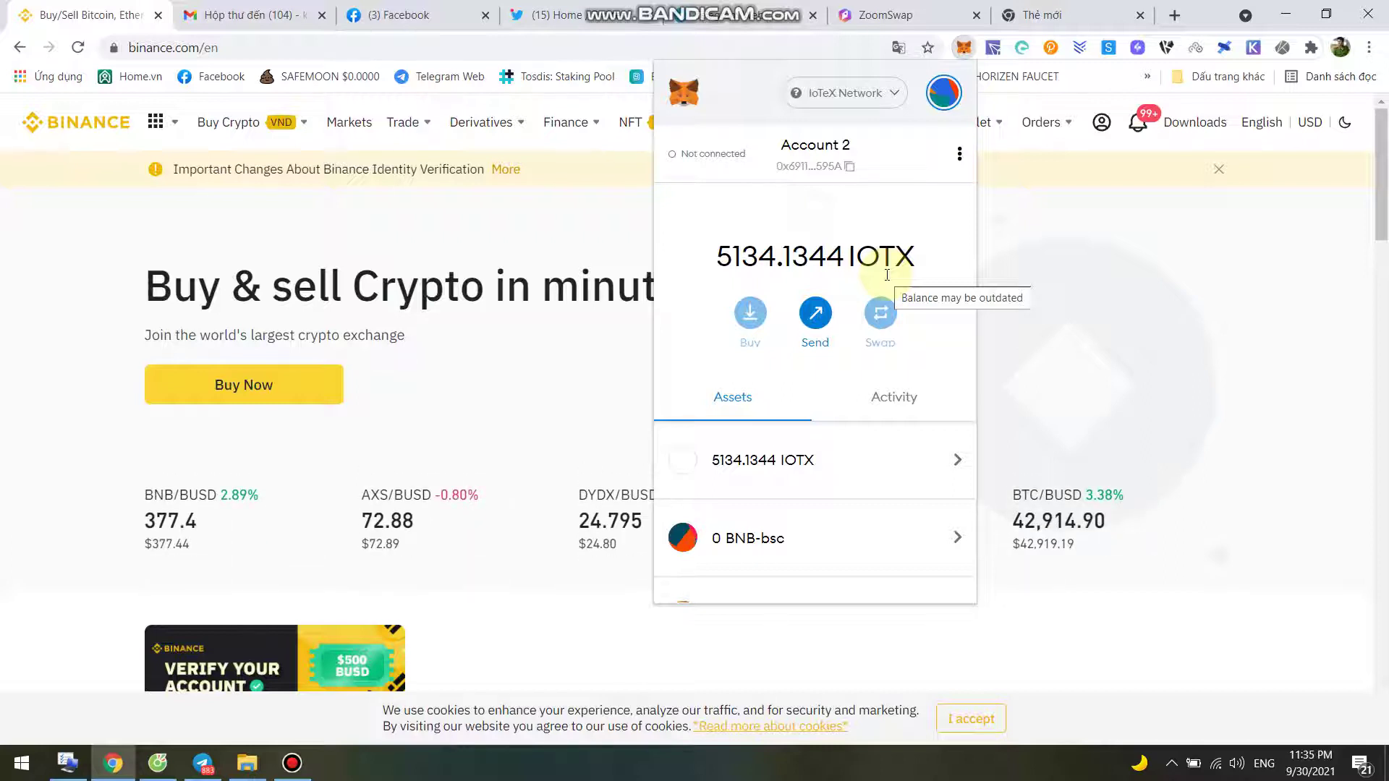
pyautogui.click(116, 226)
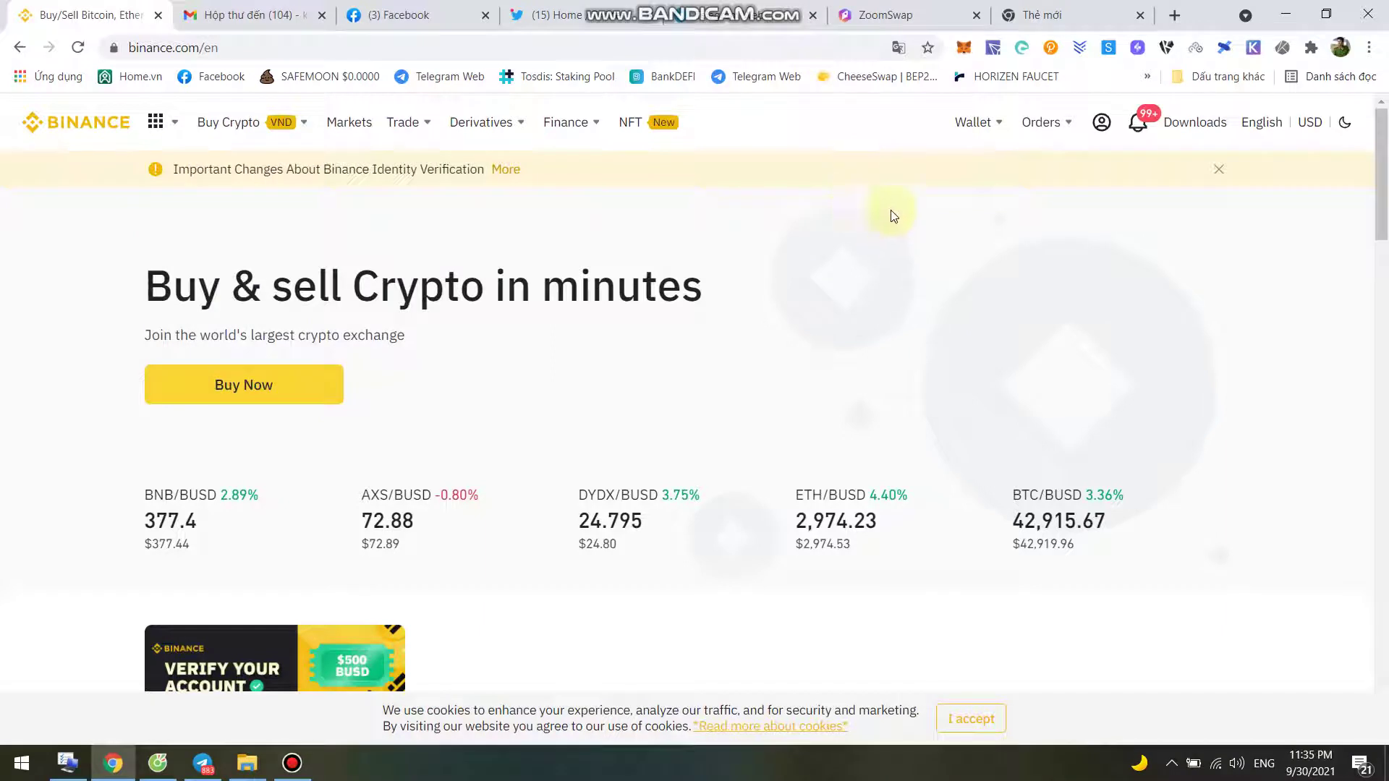
# Visit the Binance wallet overview and the P2P trading page, dismiss the tutorial popup, and look through the USDT buy offers.
pyautogui.moveTo(969, 123)
pyautogui.click(1000, 176)
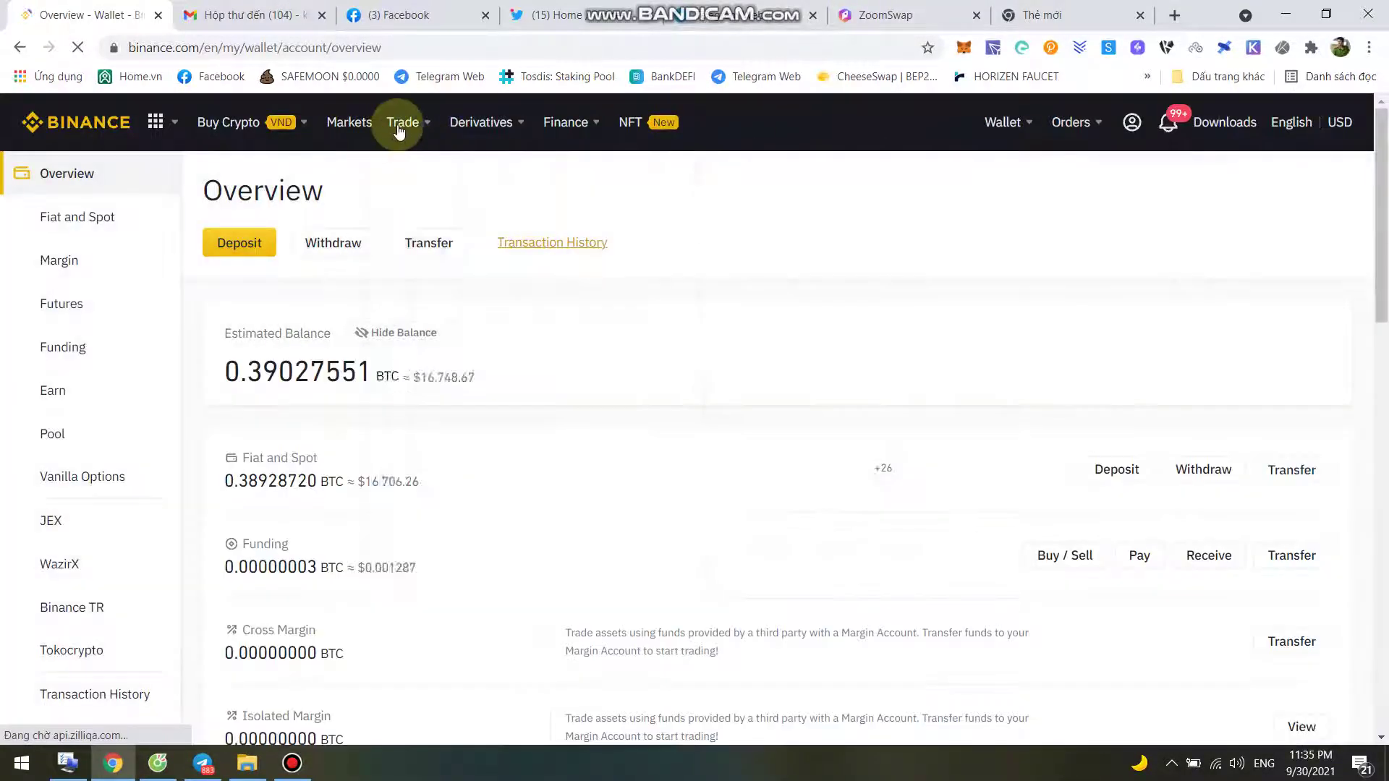
pyautogui.moveTo(409, 124)
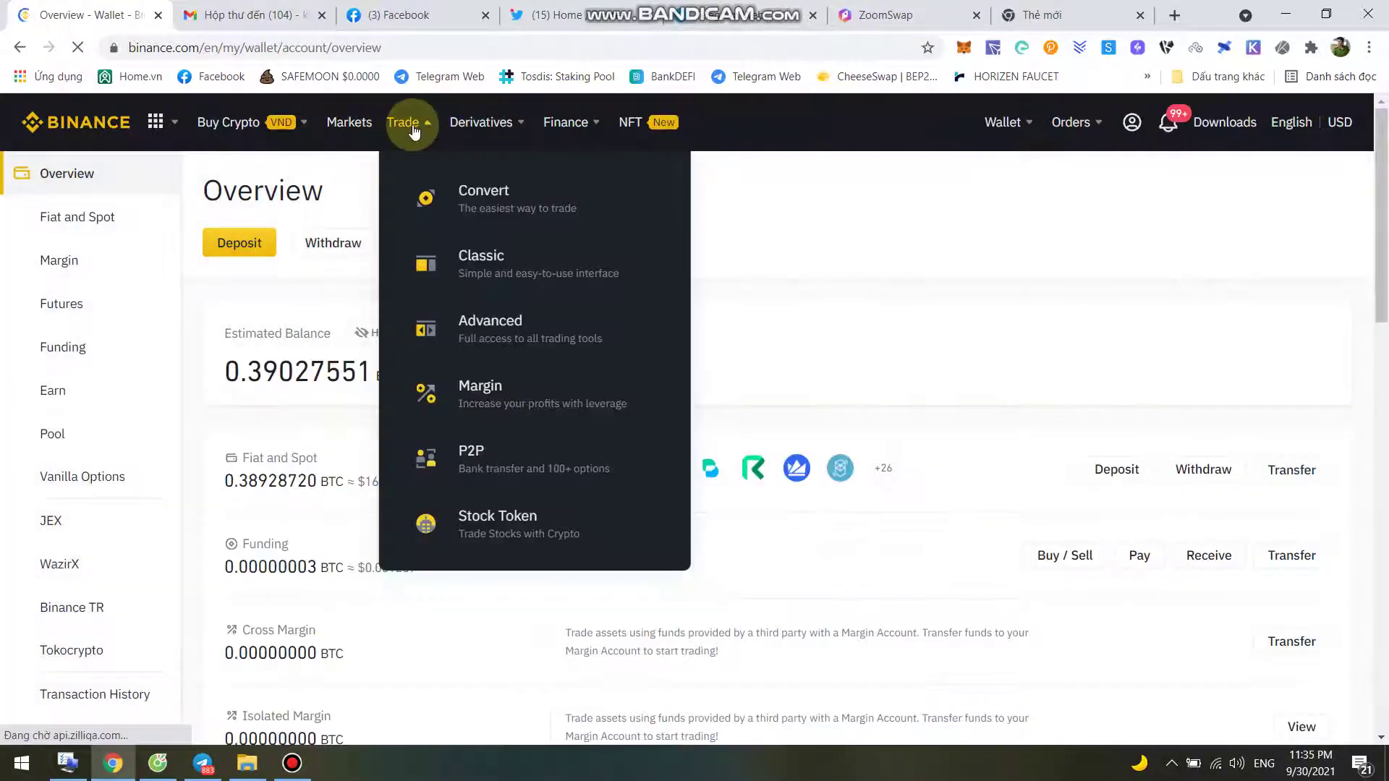
pyautogui.click(507, 460)
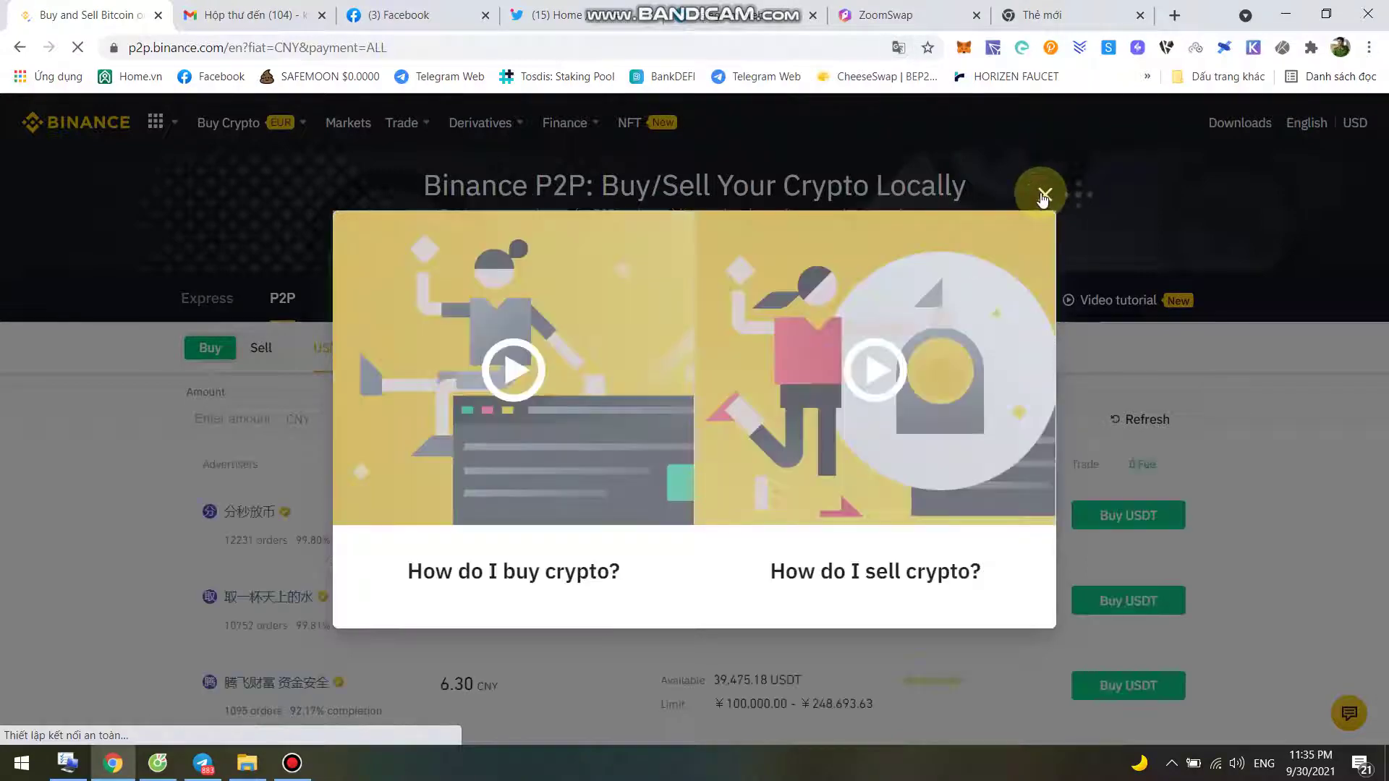
pyautogui.click(1045, 196)
pyautogui.scroll(-2, 689, 315)
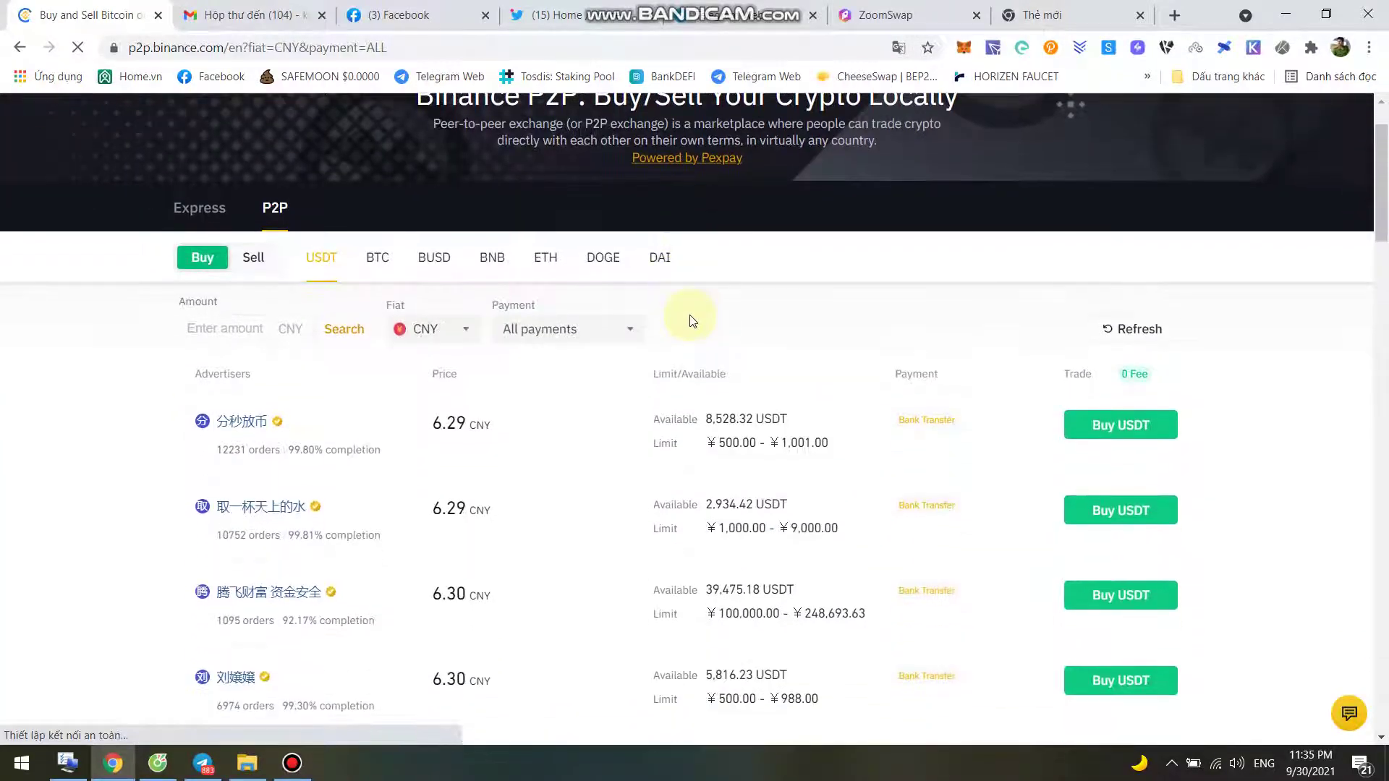
pyautogui.scroll(-10, 691, 314)
pyautogui.scroll(10, 695, 311)
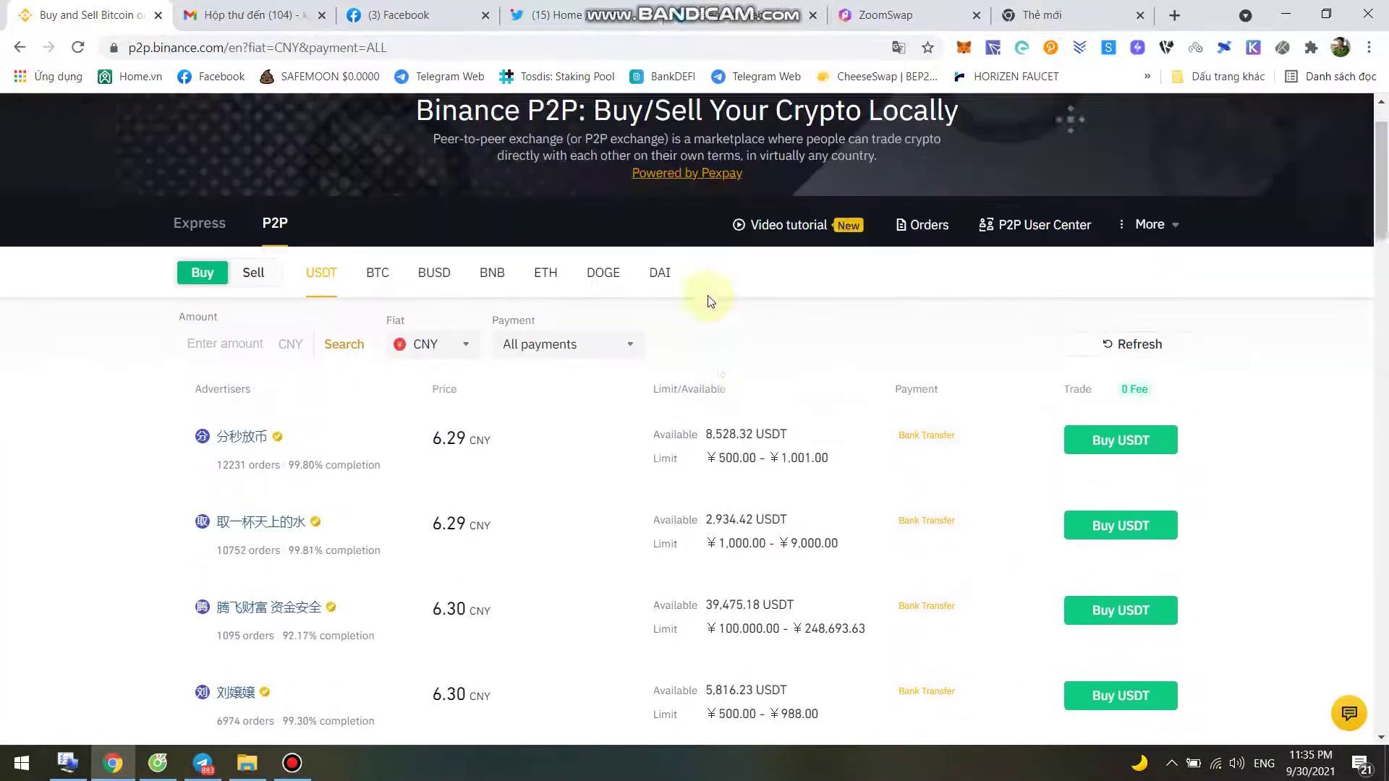
pyautogui.scroll(1, 710, 301)
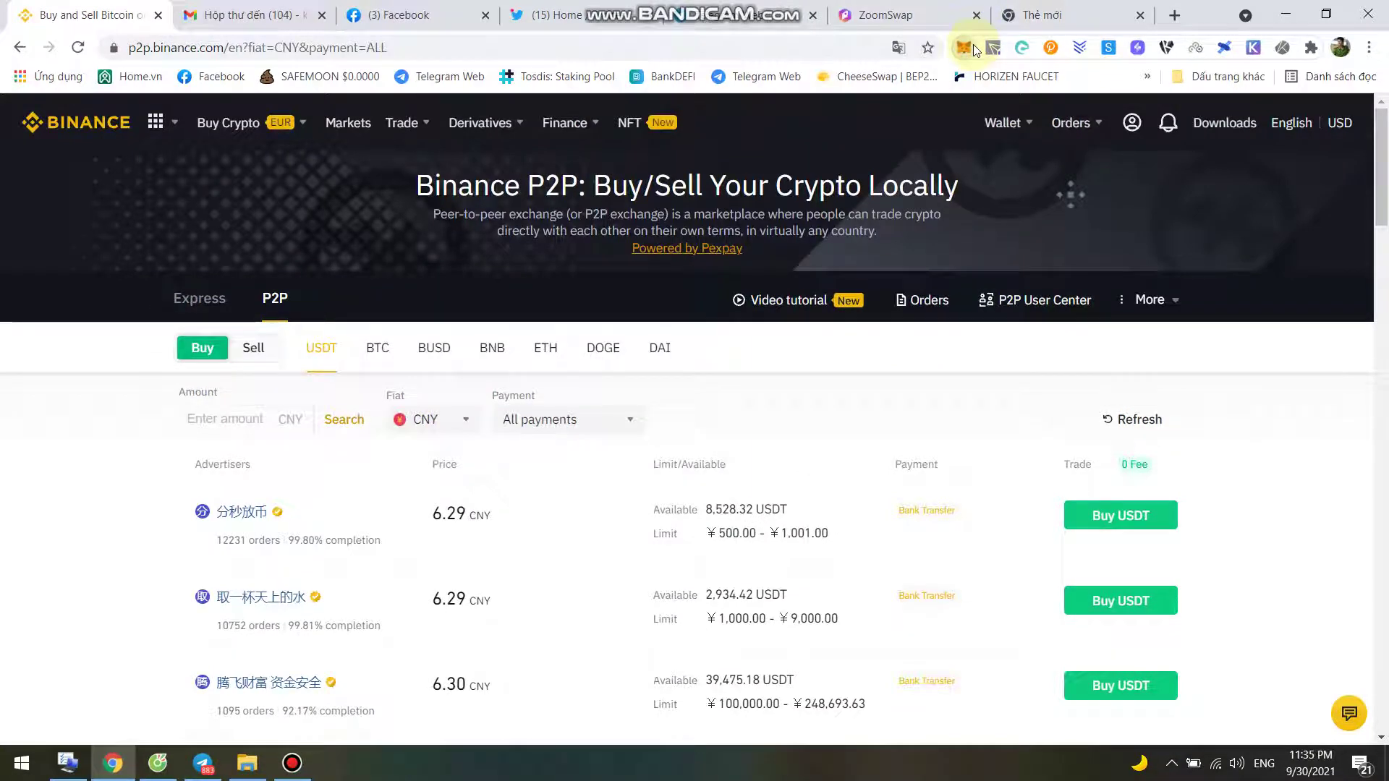
# View the MetaMask account in the IoTeX block explorer and close the blank new tab.
pyautogui.click(972, 47)
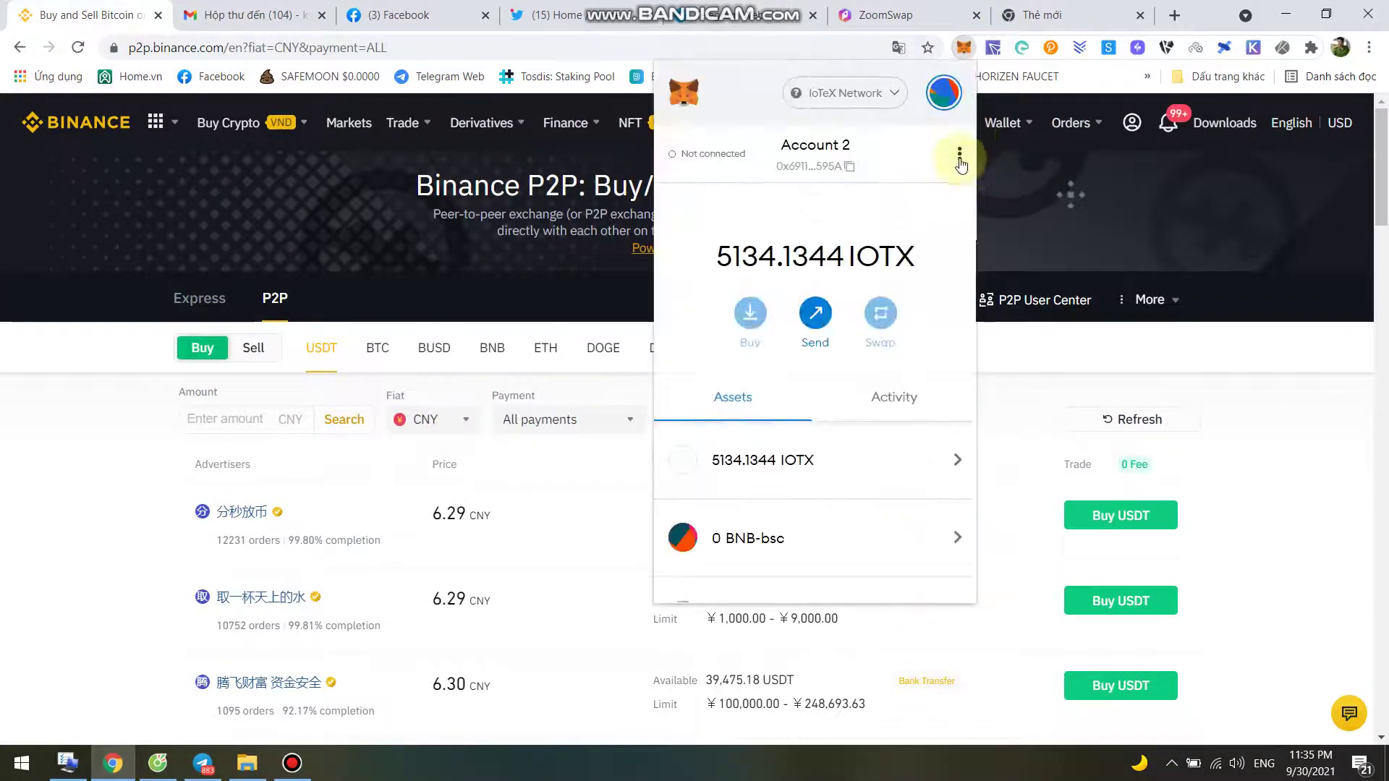
pyautogui.click(959, 155)
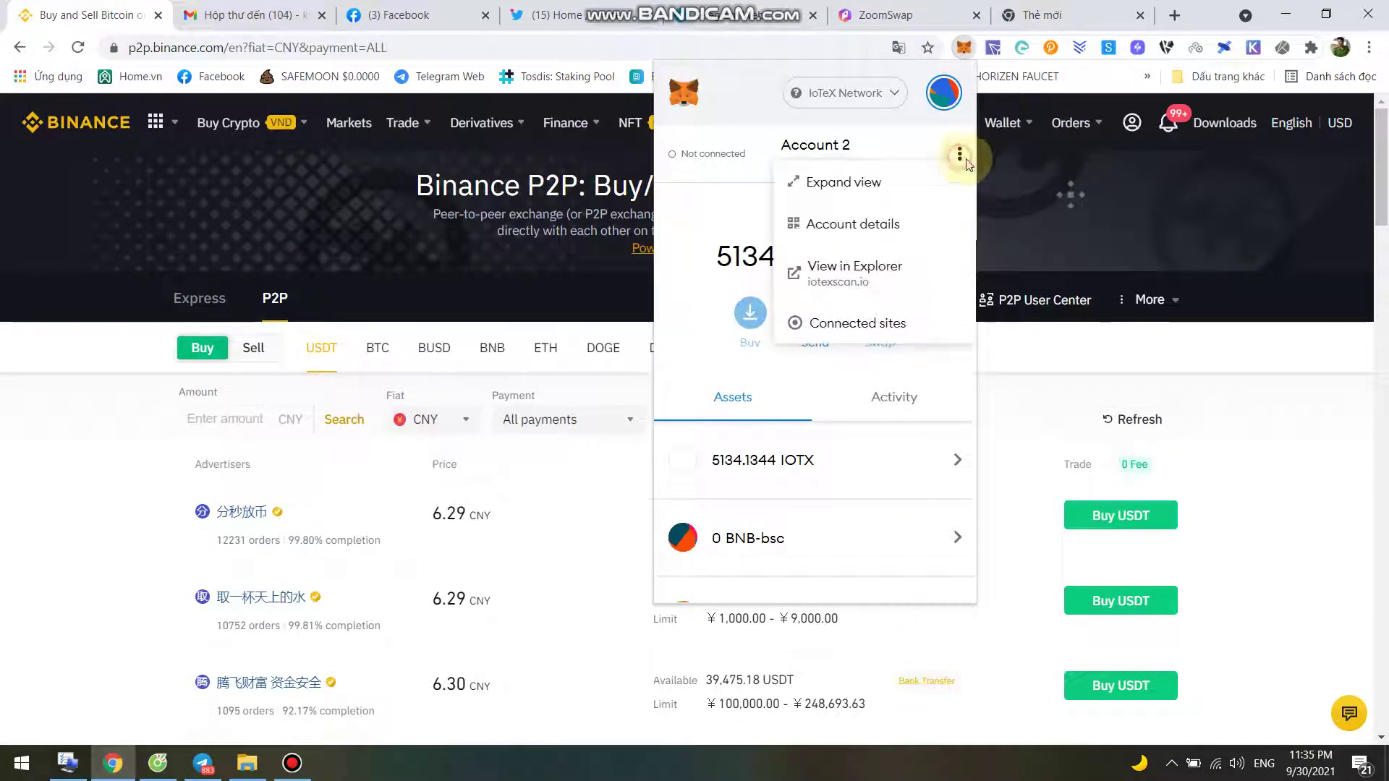
pyautogui.click(874, 269)
pyautogui.click(985, 10)
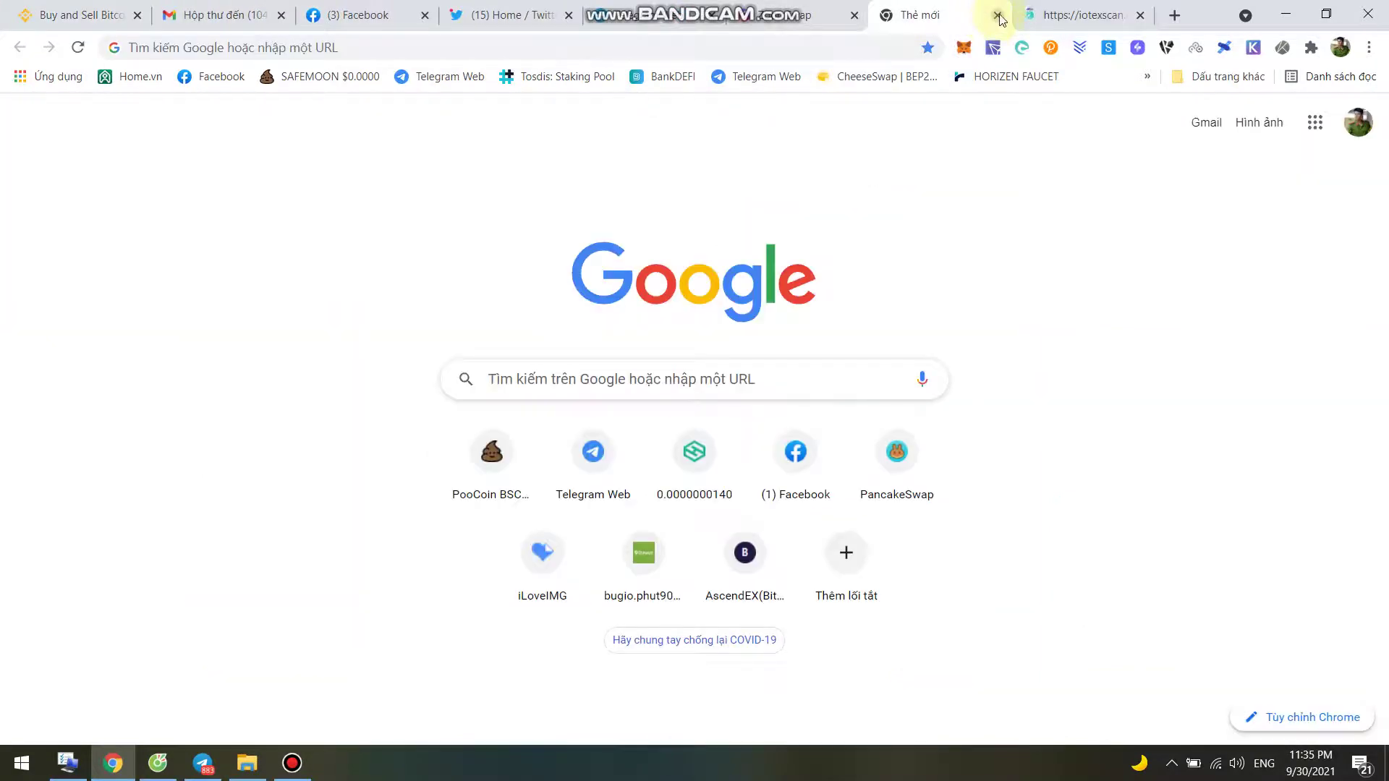
pyautogui.click(997, 15)
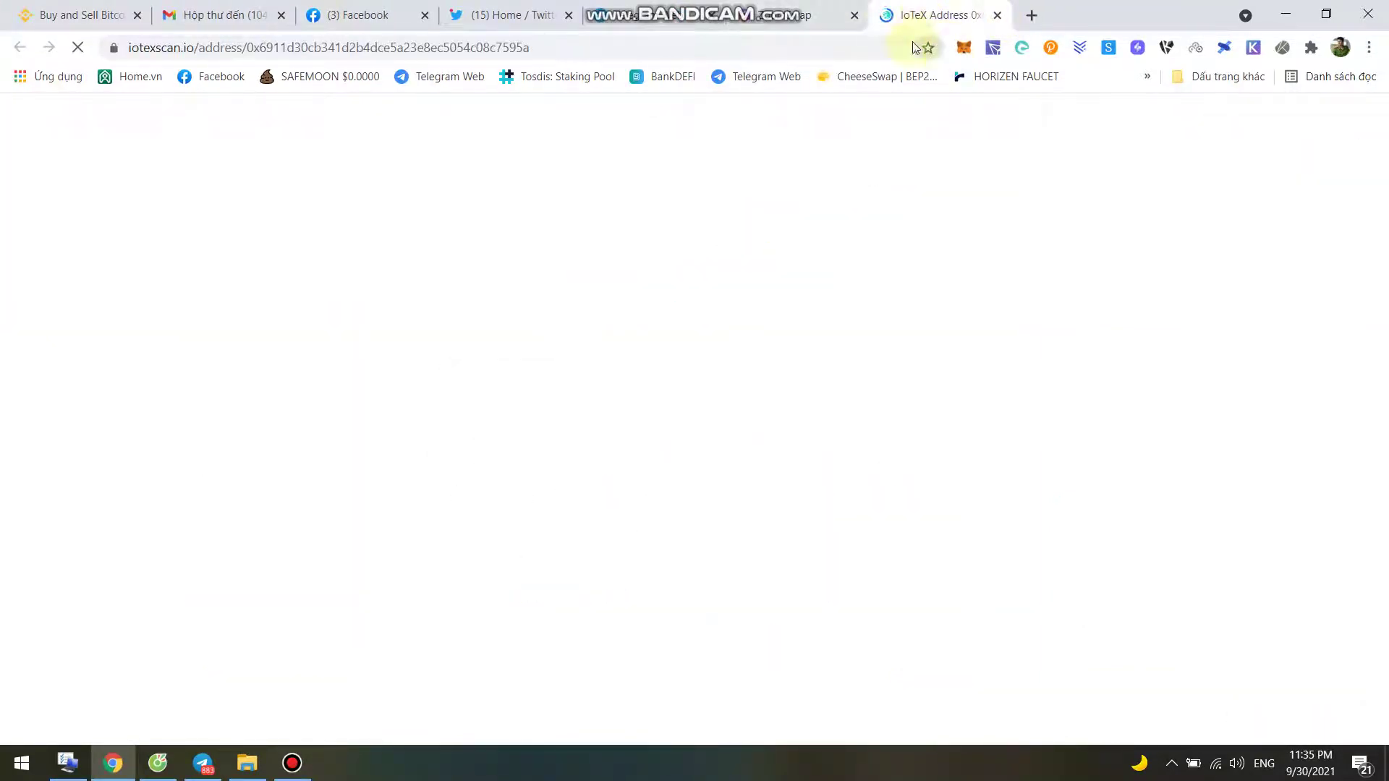
# Open the Exchange page on ZoomSwap and check the wallet's IOTX balance.
pyautogui.hotkey('ctrl', 'shift', 'Tab')
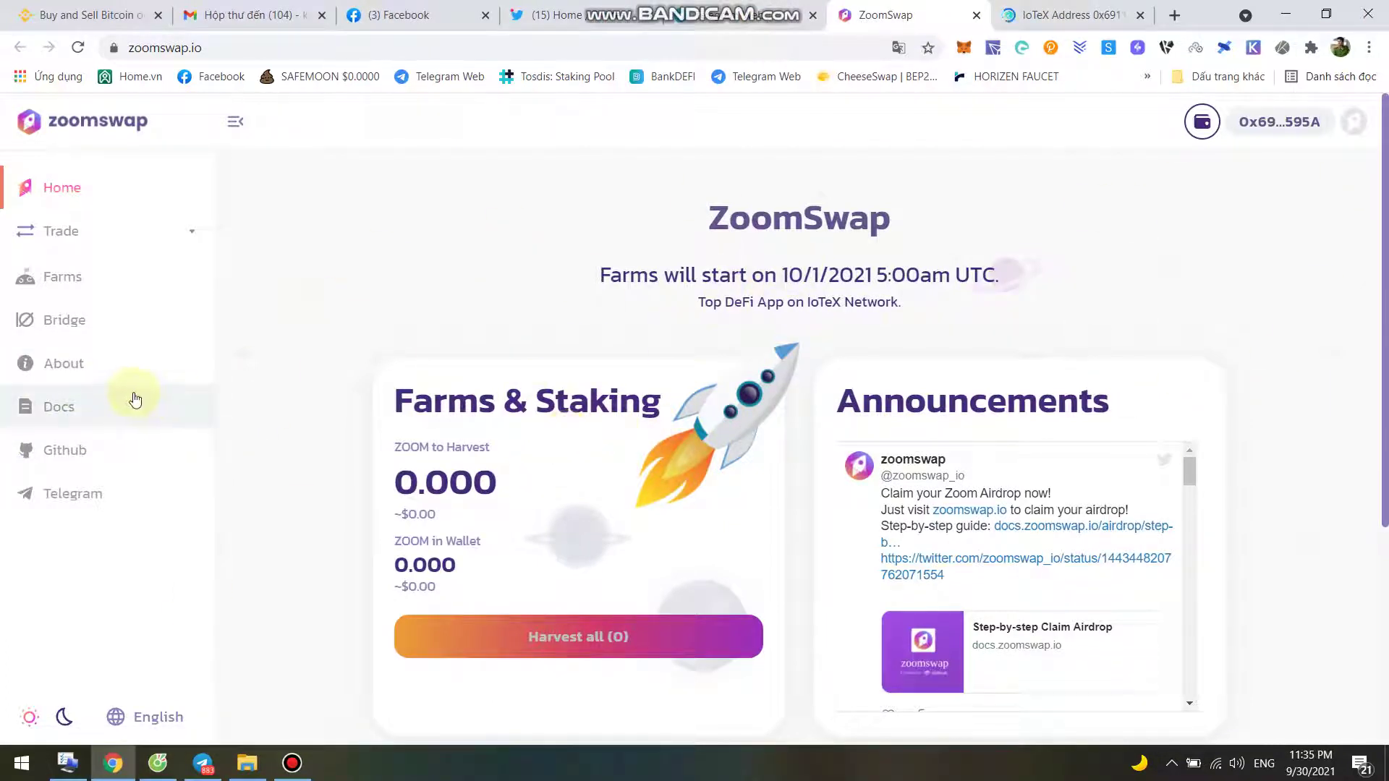
pyautogui.click(59, 232)
pyautogui.click(73, 275)
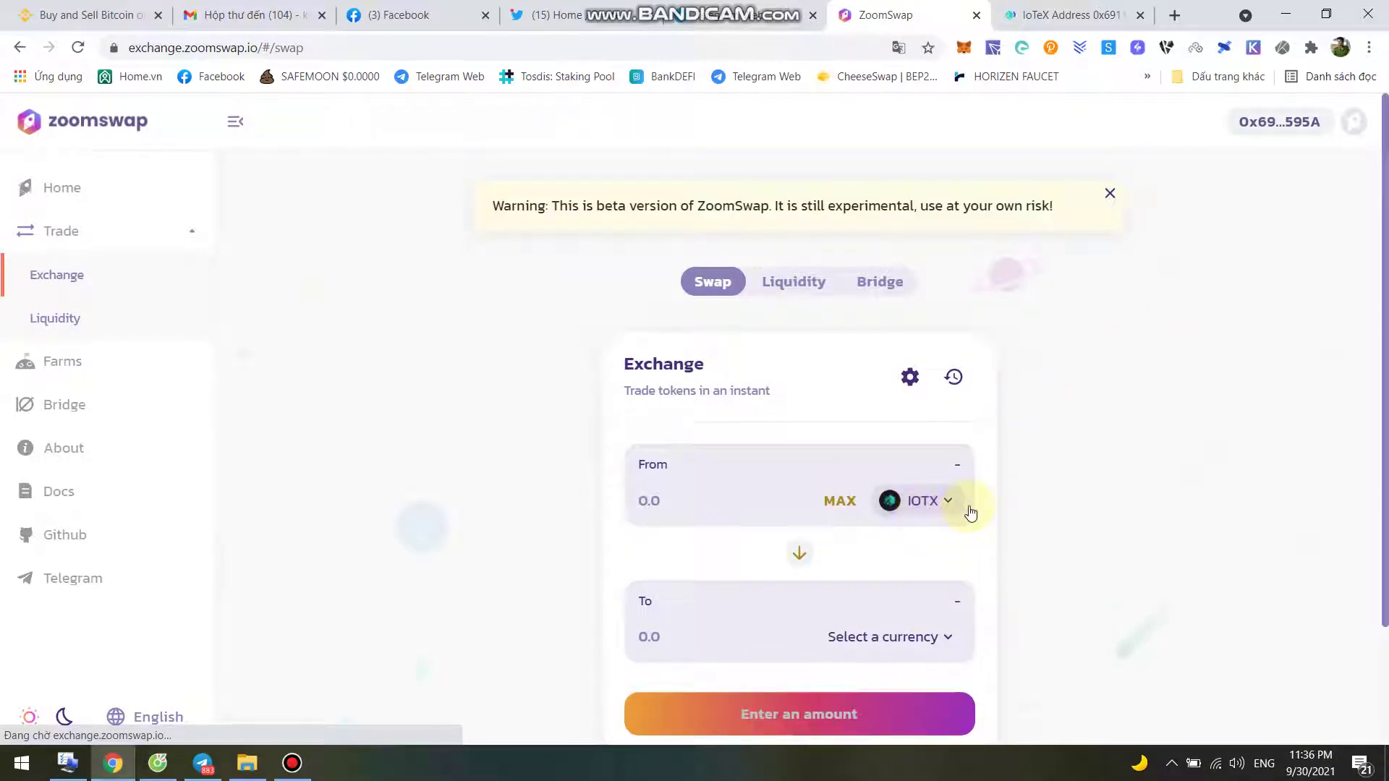
pyautogui.click(1118, 382)
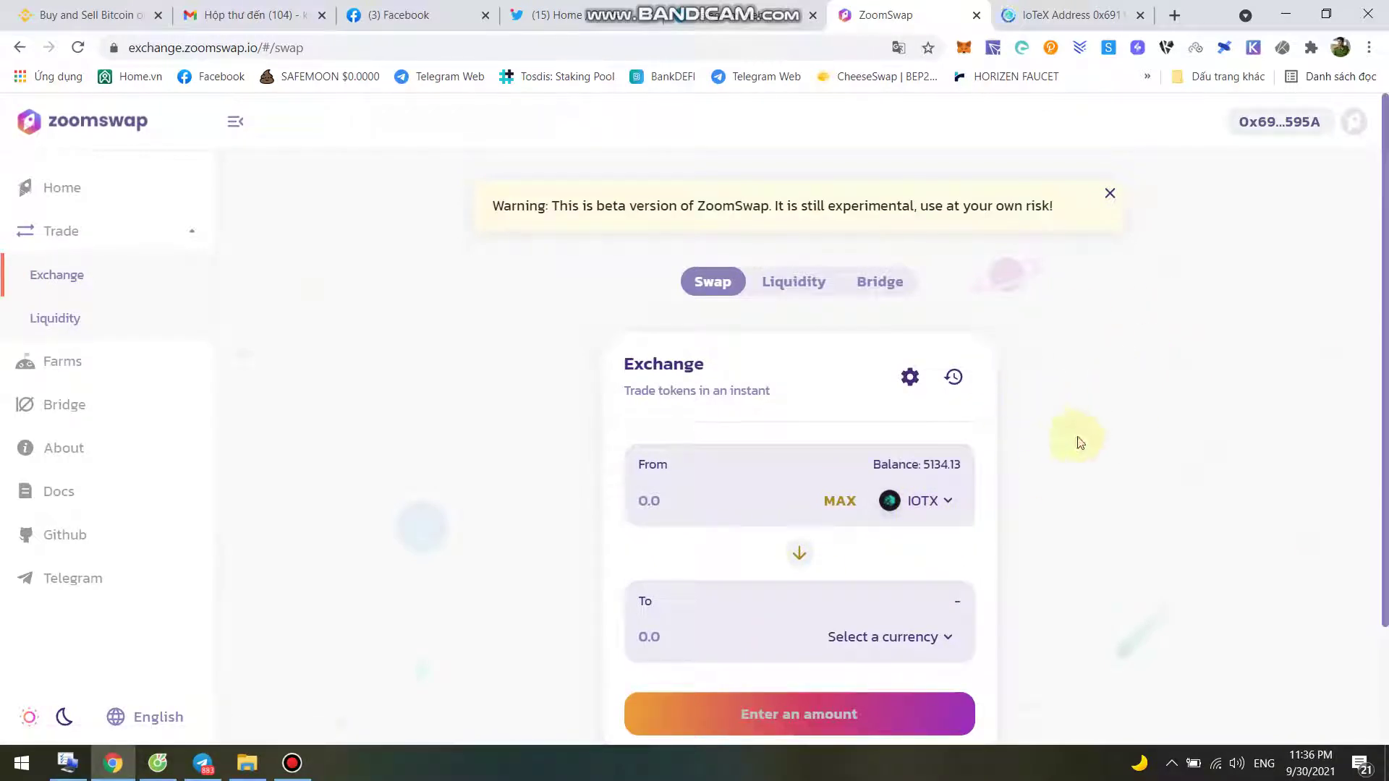
pyautogui.moveTo(996, 461); pyautogui.dragTo(863, 474)
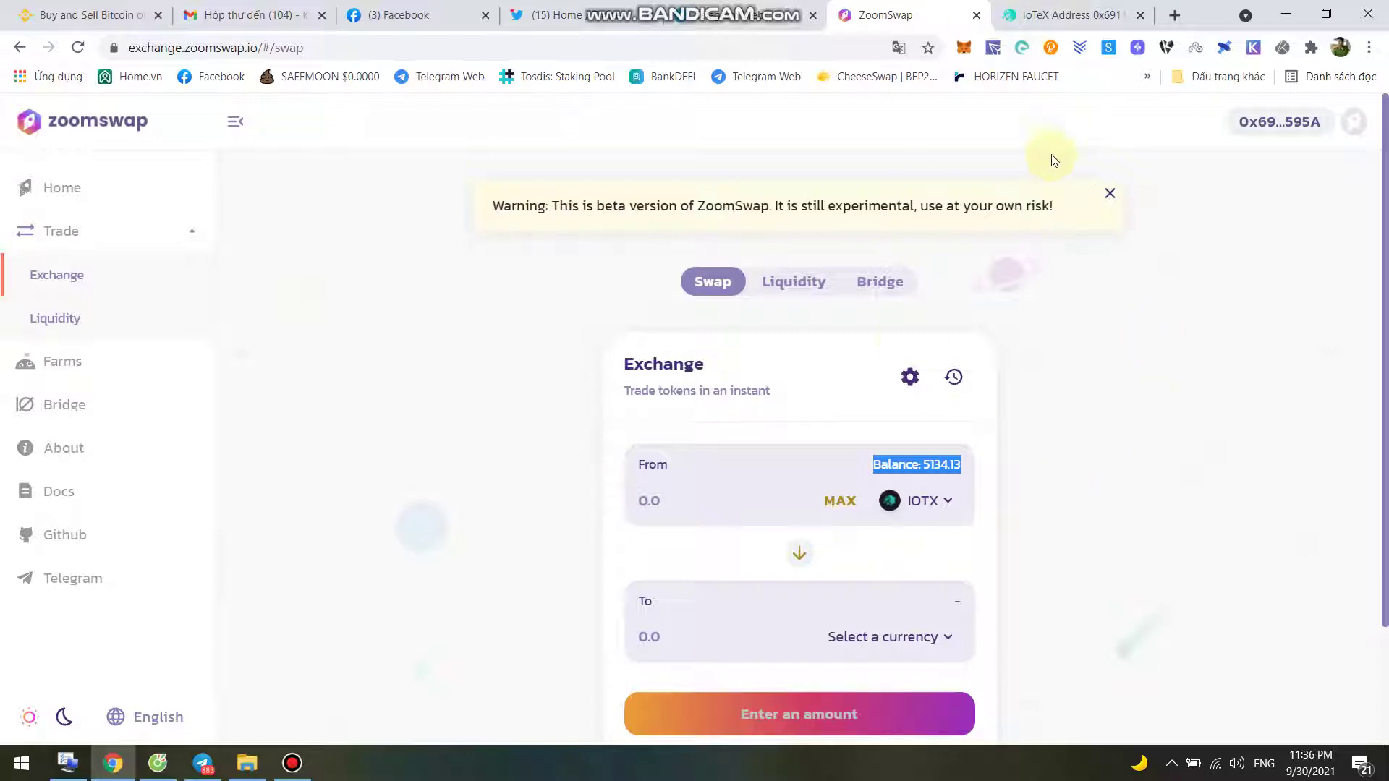
# Return to Binance and open the crypto deposit page from the wallet overview.
pyautogui.click(87, 14)
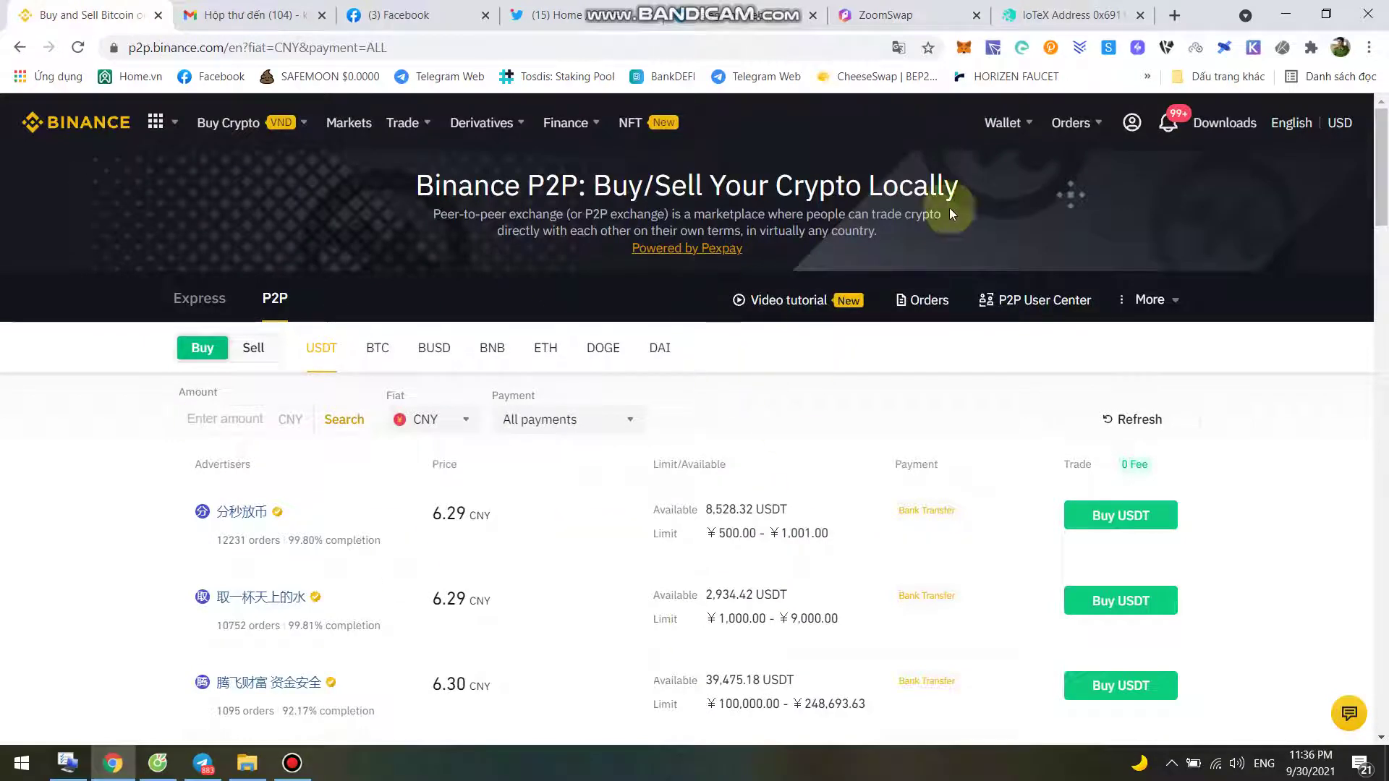
pyautogui.moveTo(1002, 123)
pyautogui.click(1063, 181)
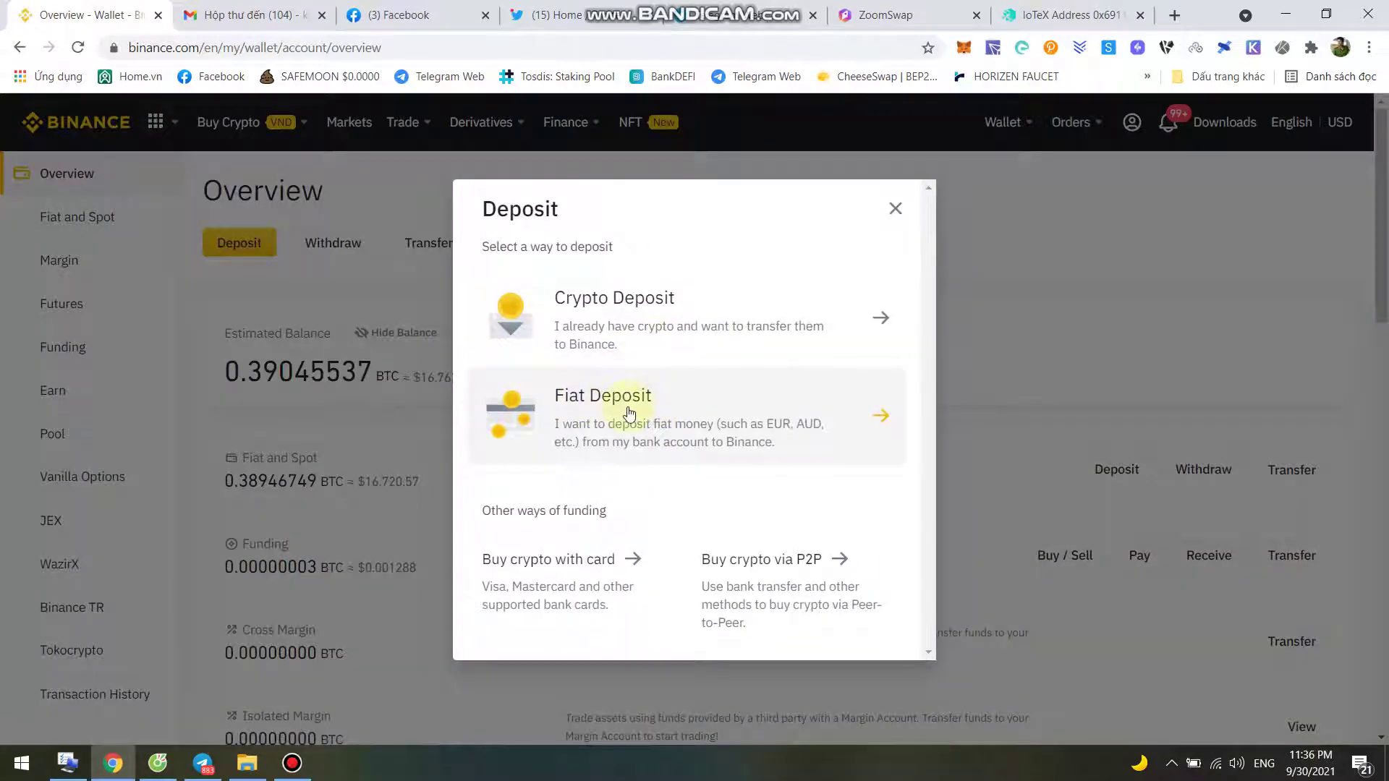
pyautogui.click(636, 303)
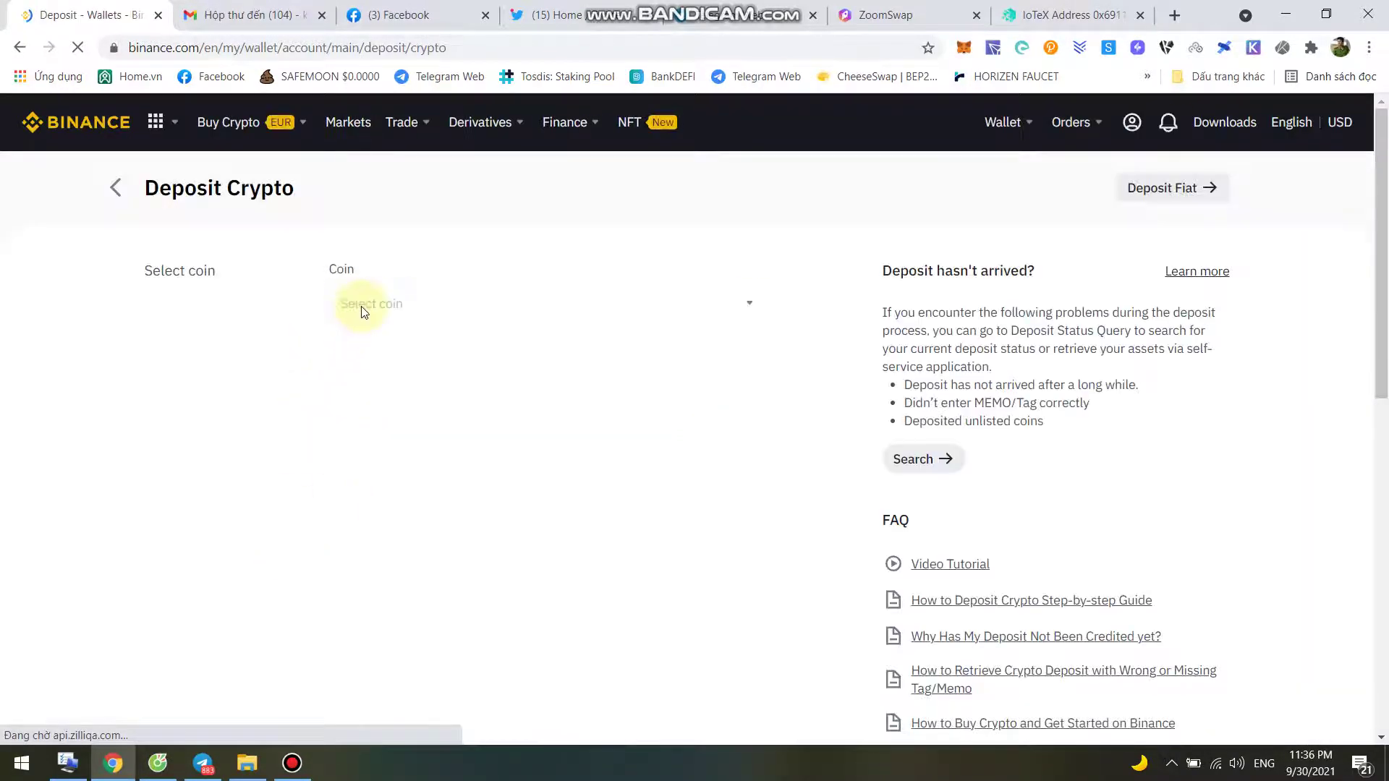
# Search for "IO" among the deposit coins and select IOTX (IoTeX).
pyautogui.click(362, 311)
pyautogui.click(685, 312)
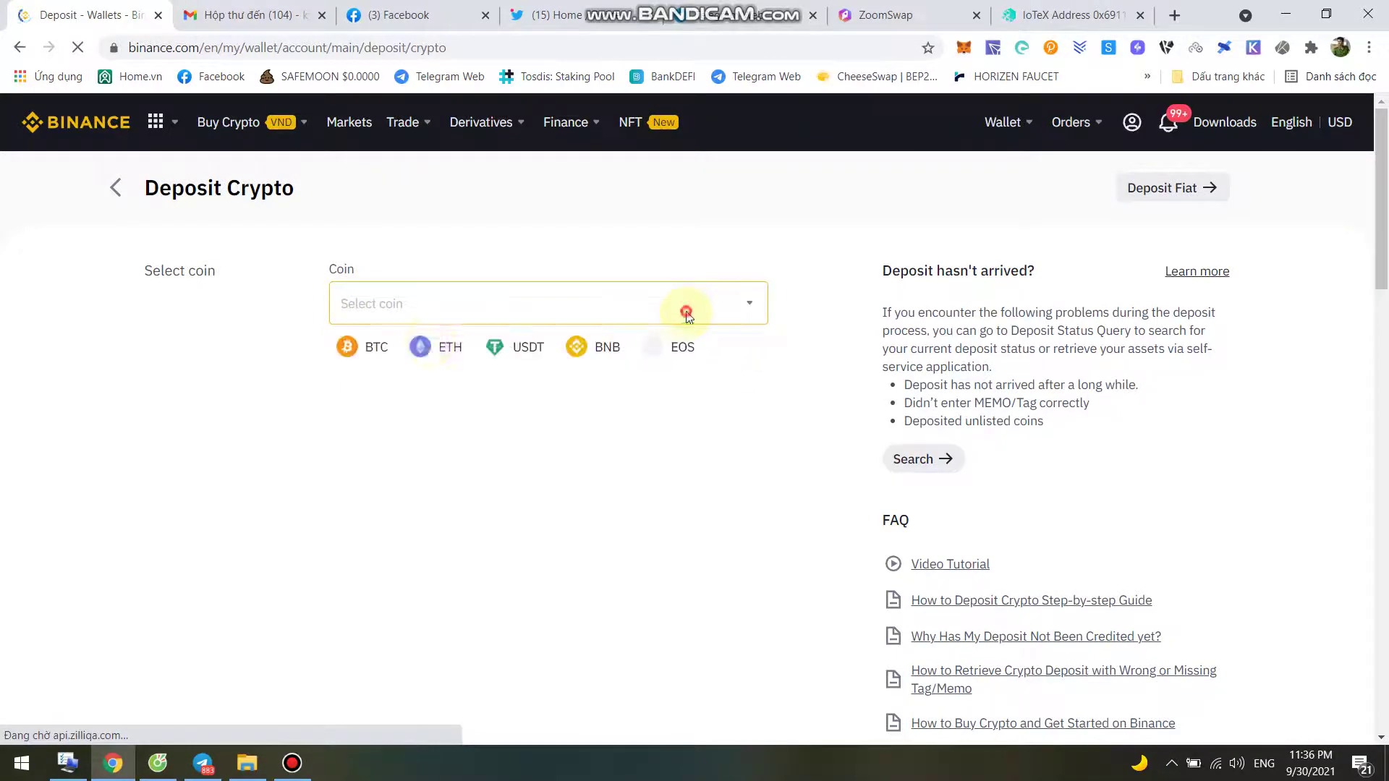
pyautogui.click(379, 293)
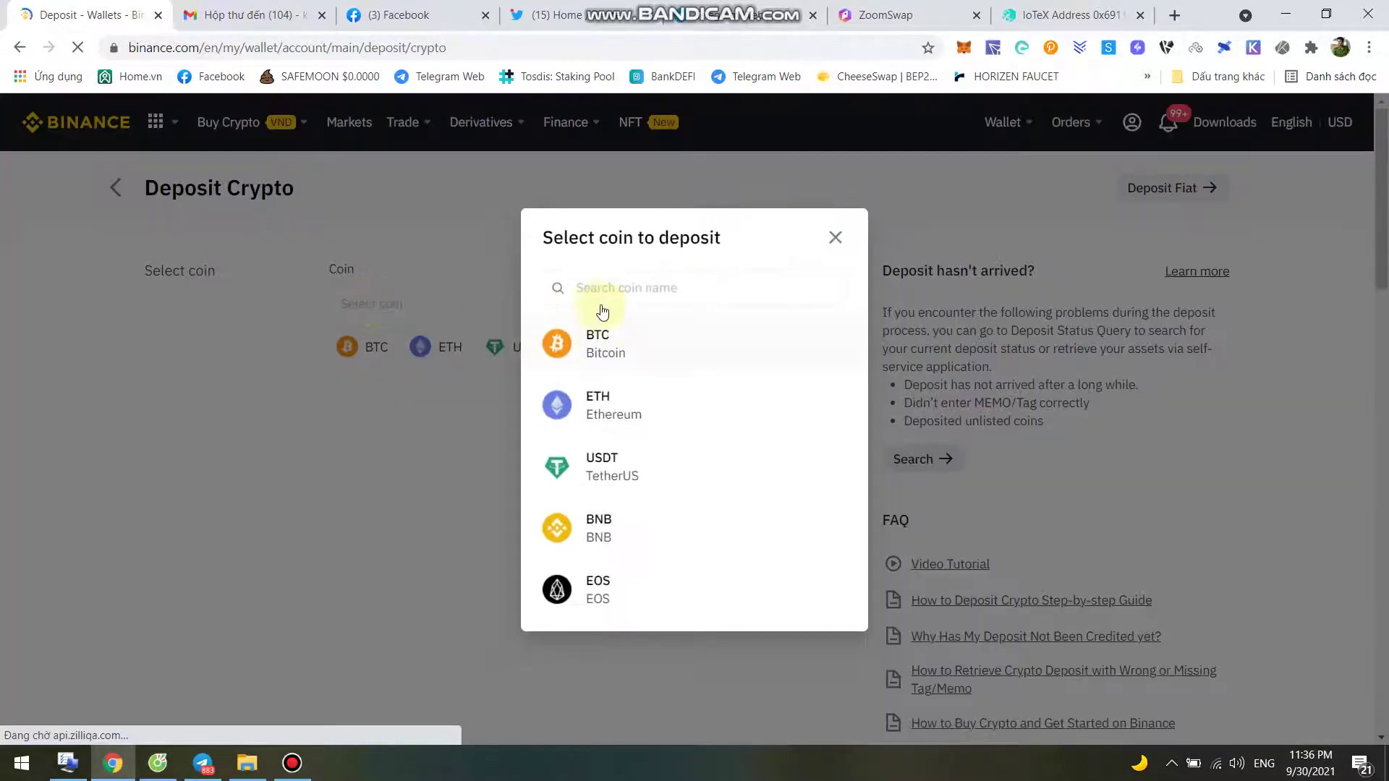
pyautogui.click(600, 297)
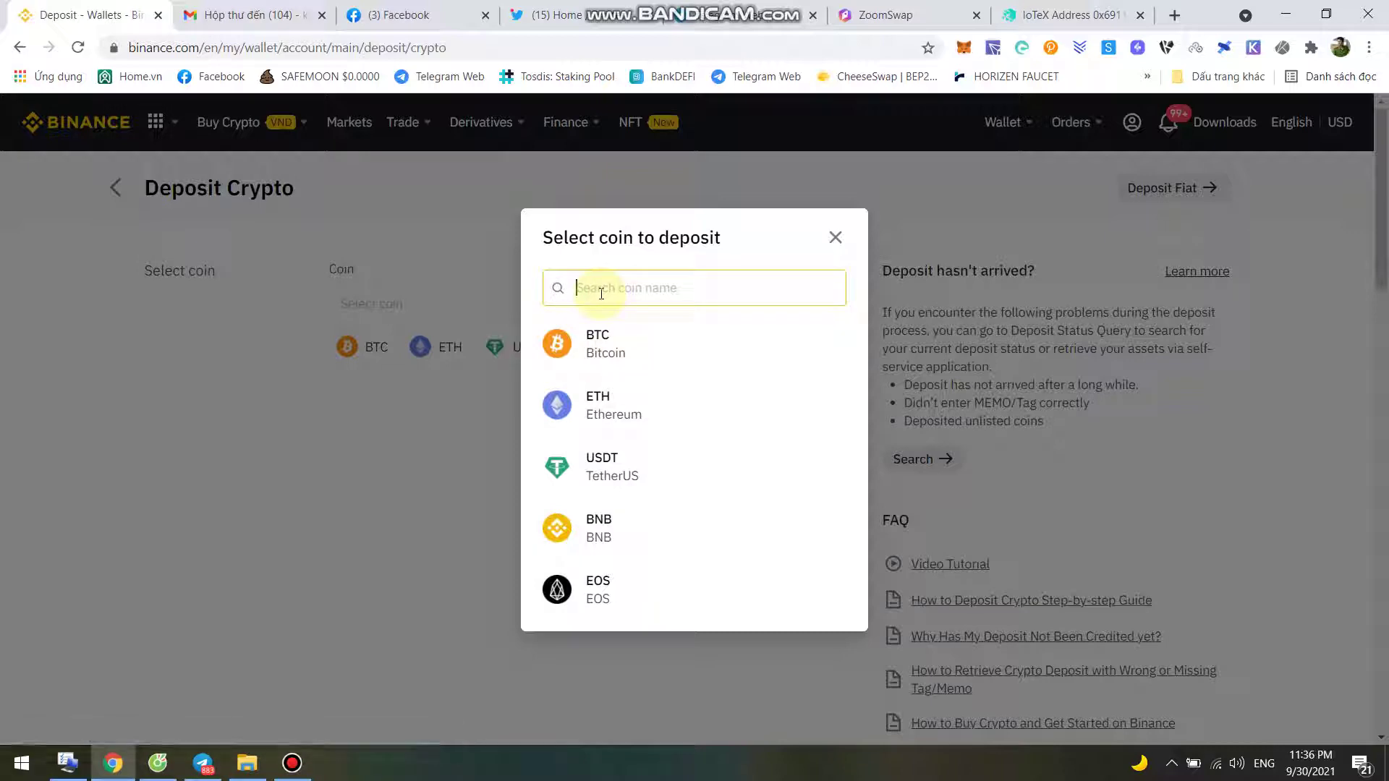
pyautogui.write('IO')
pyautogui.click(602, 336)
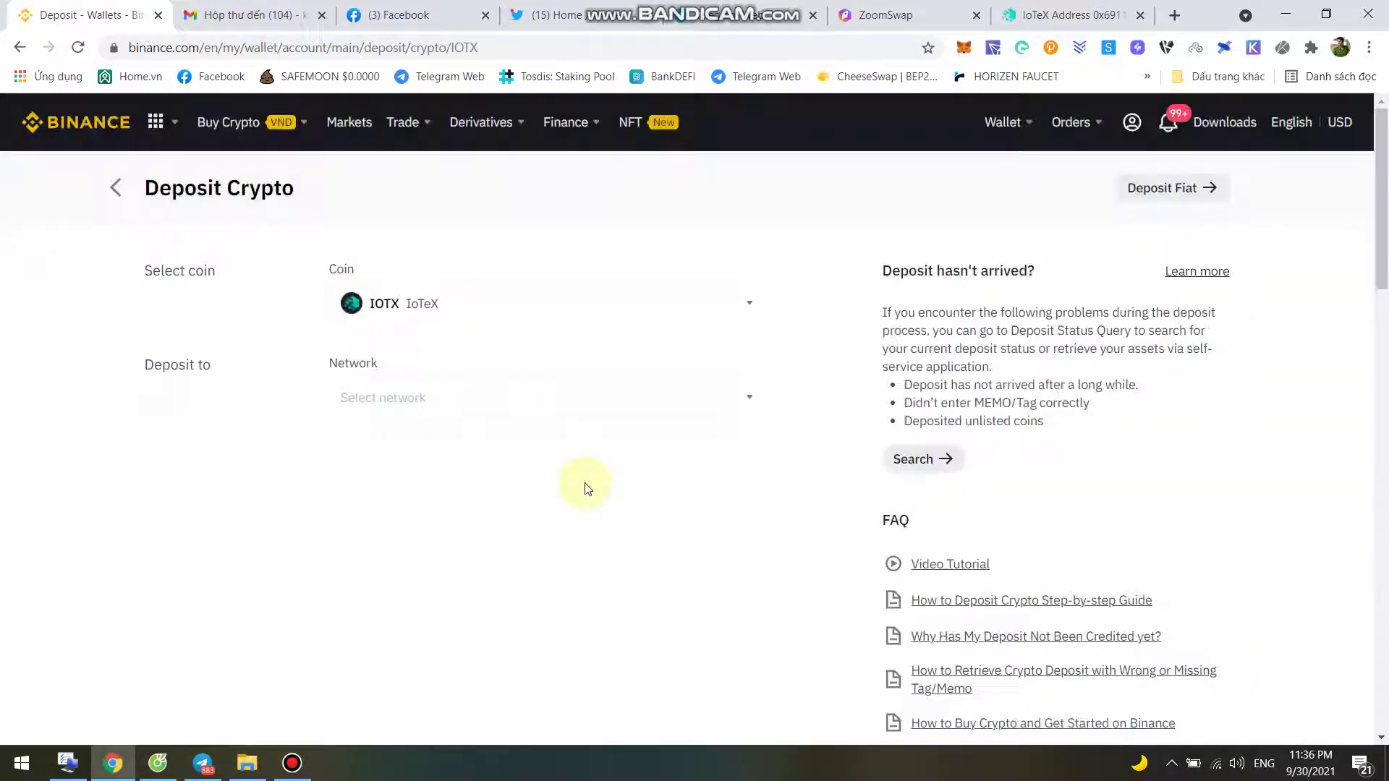
# Set the deposit network to IOTX (IoTeX) and copy the deposit address.
pyautogui.click(452, 404)
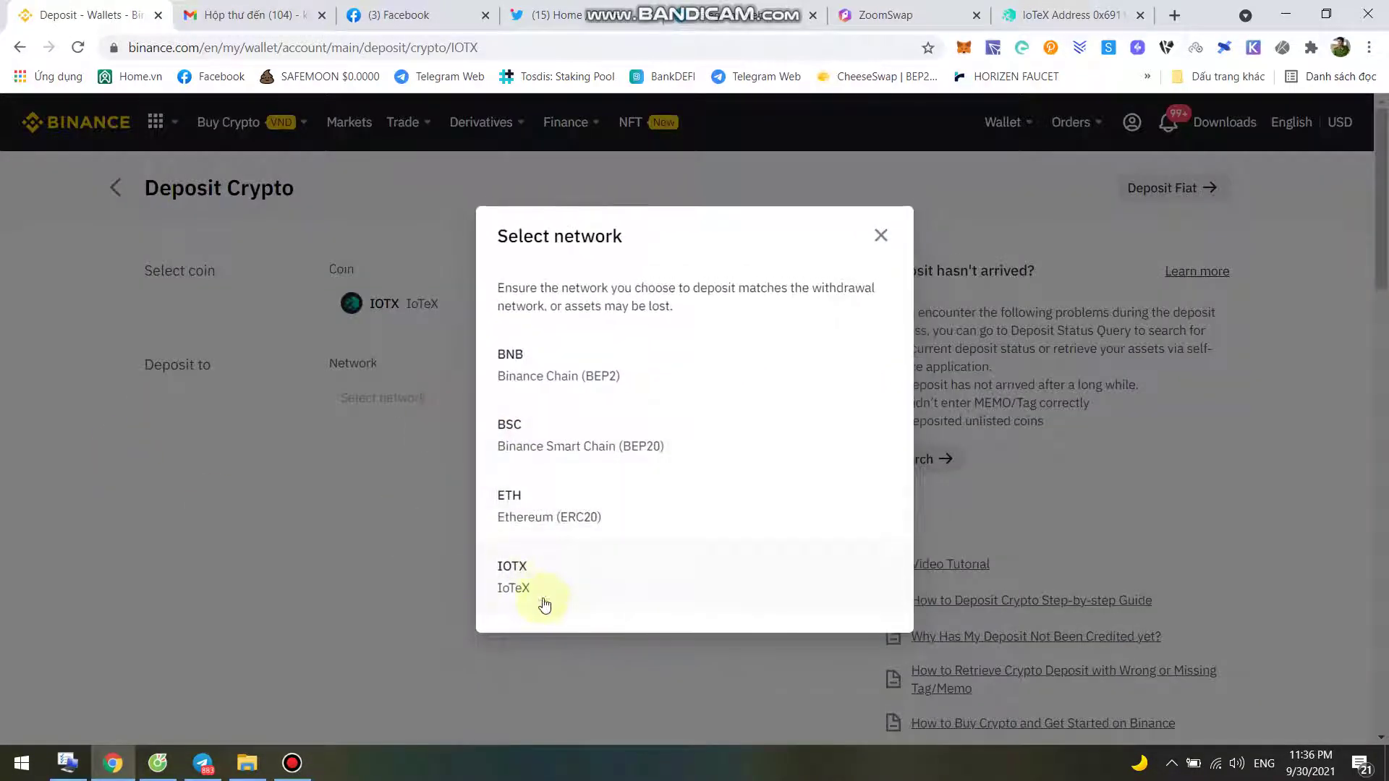
pyautogui.click(518, 576)
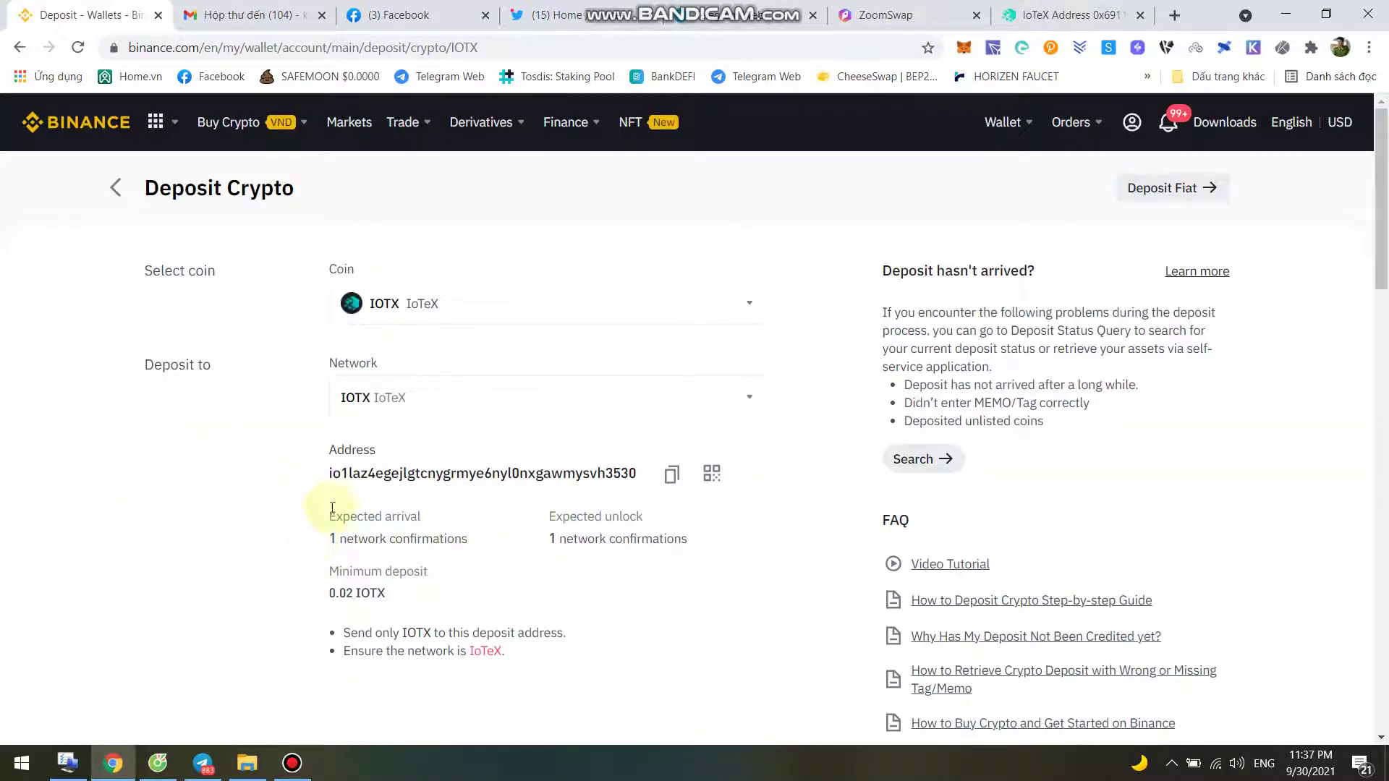
pyautogui.moveTo(330, 471); pyautogui.dragTo(641, 475)
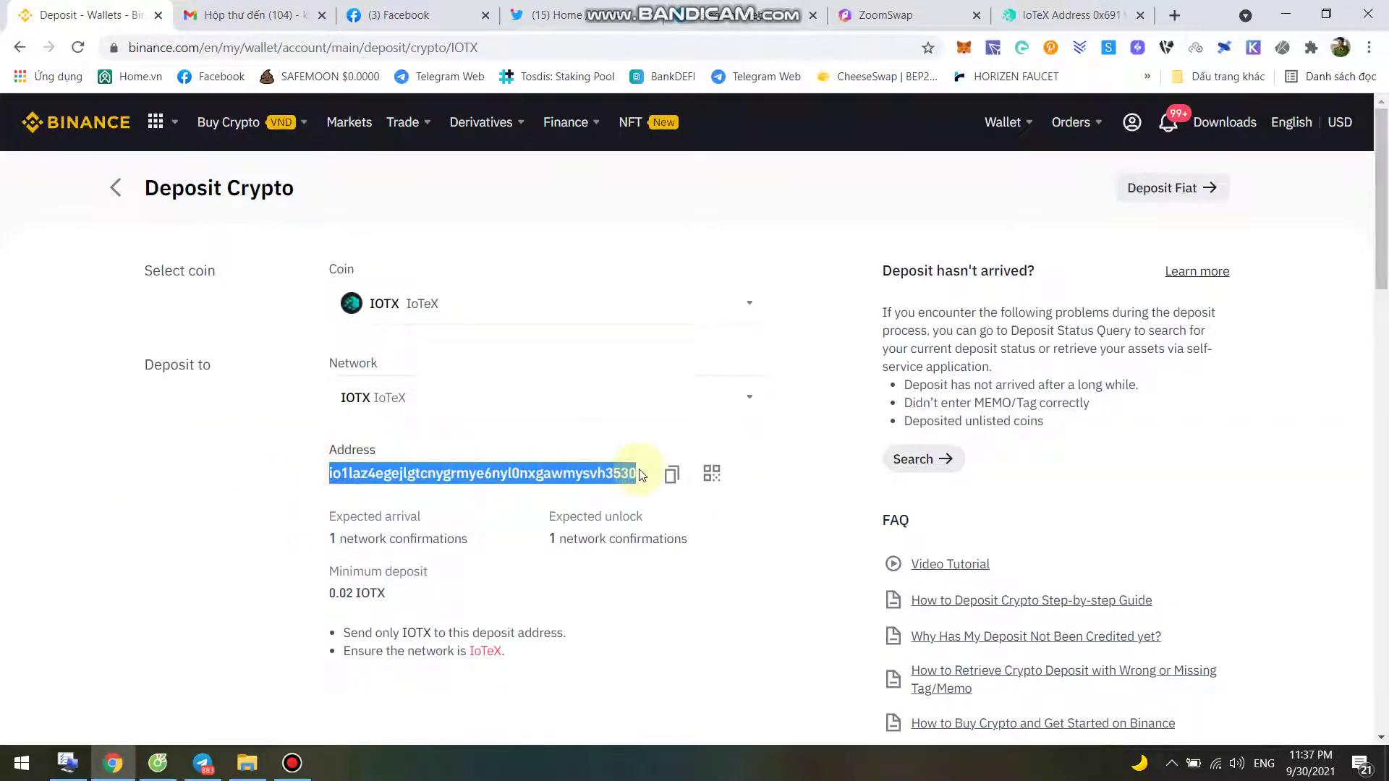
pyautogui.click(672, 477)
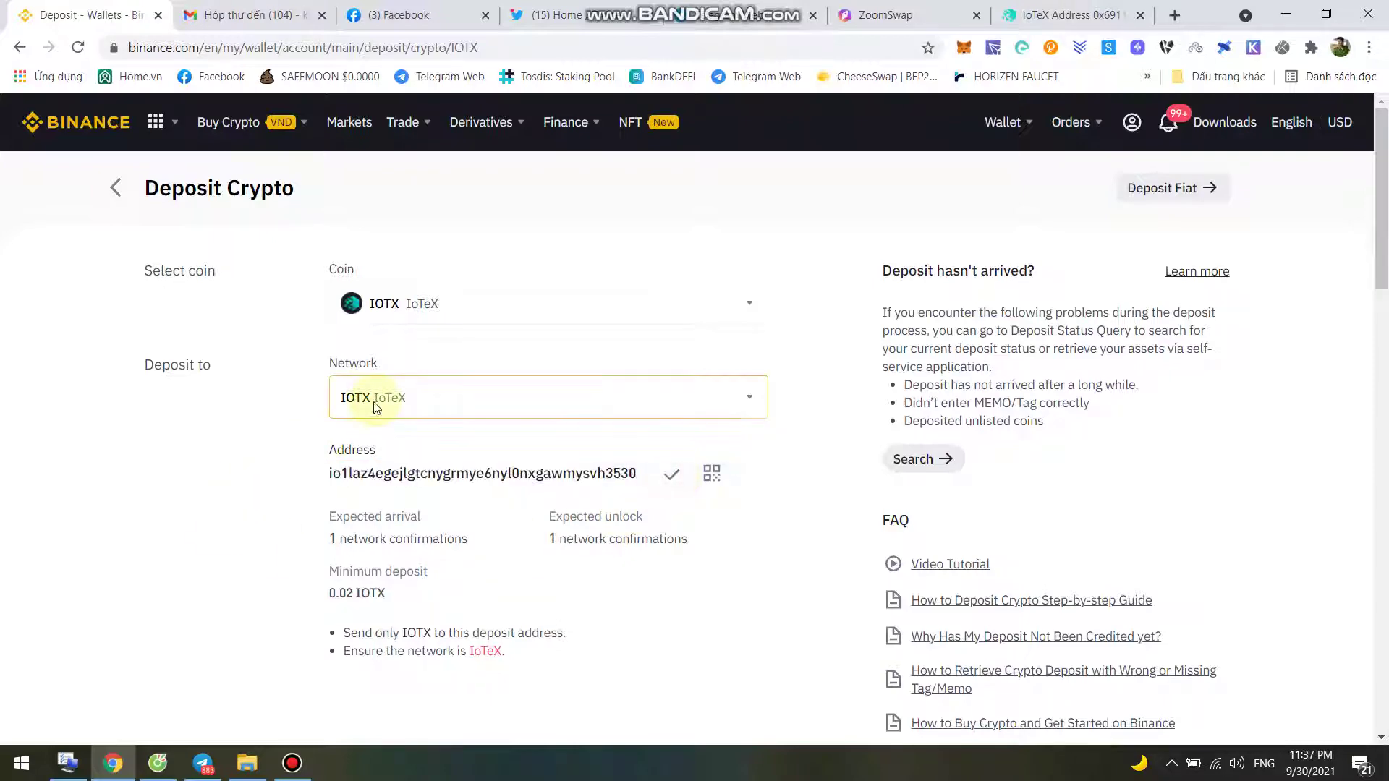
# Switch to the IoTeX Explorer page and examine the account's IoTeX and Web3 address formats.
pyautogui.click(1132, 10)
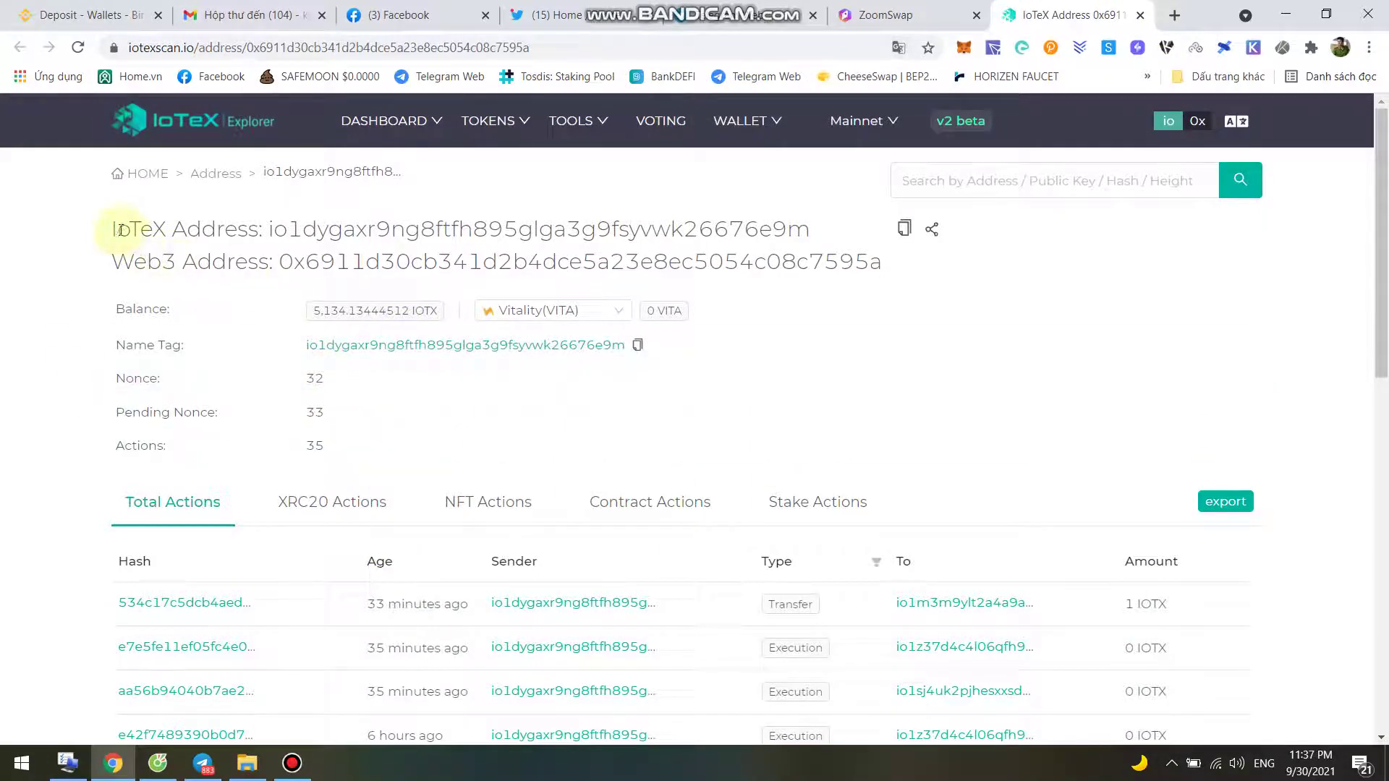
pyautogui.moveTo(119, 230); pyautogui.dragTo(894, 275)
pyautogui.click(102, 258)
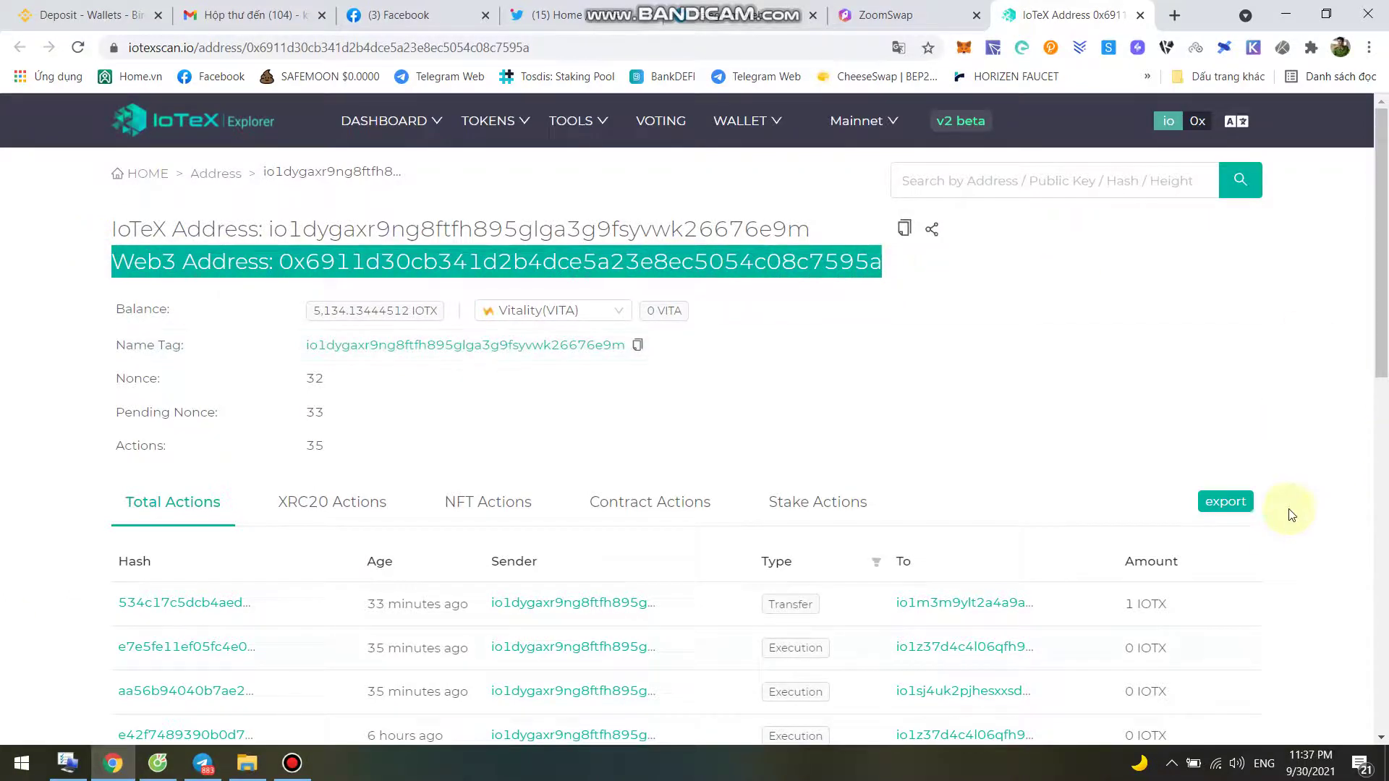
# Look up the copied Binance deposit address in IoTeX Explorer.
pyautogui.rightClick(1030, 181)
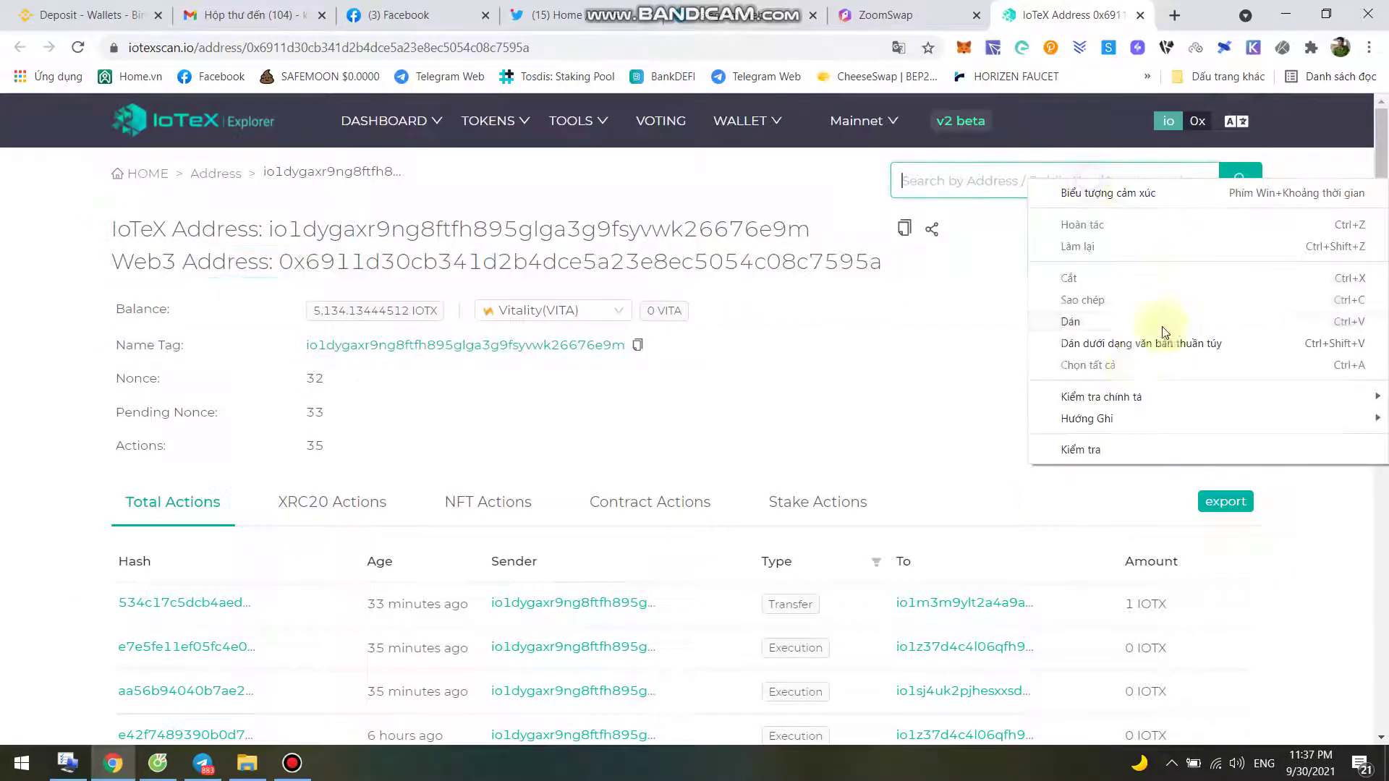
pyautogui.click(1078, 321)
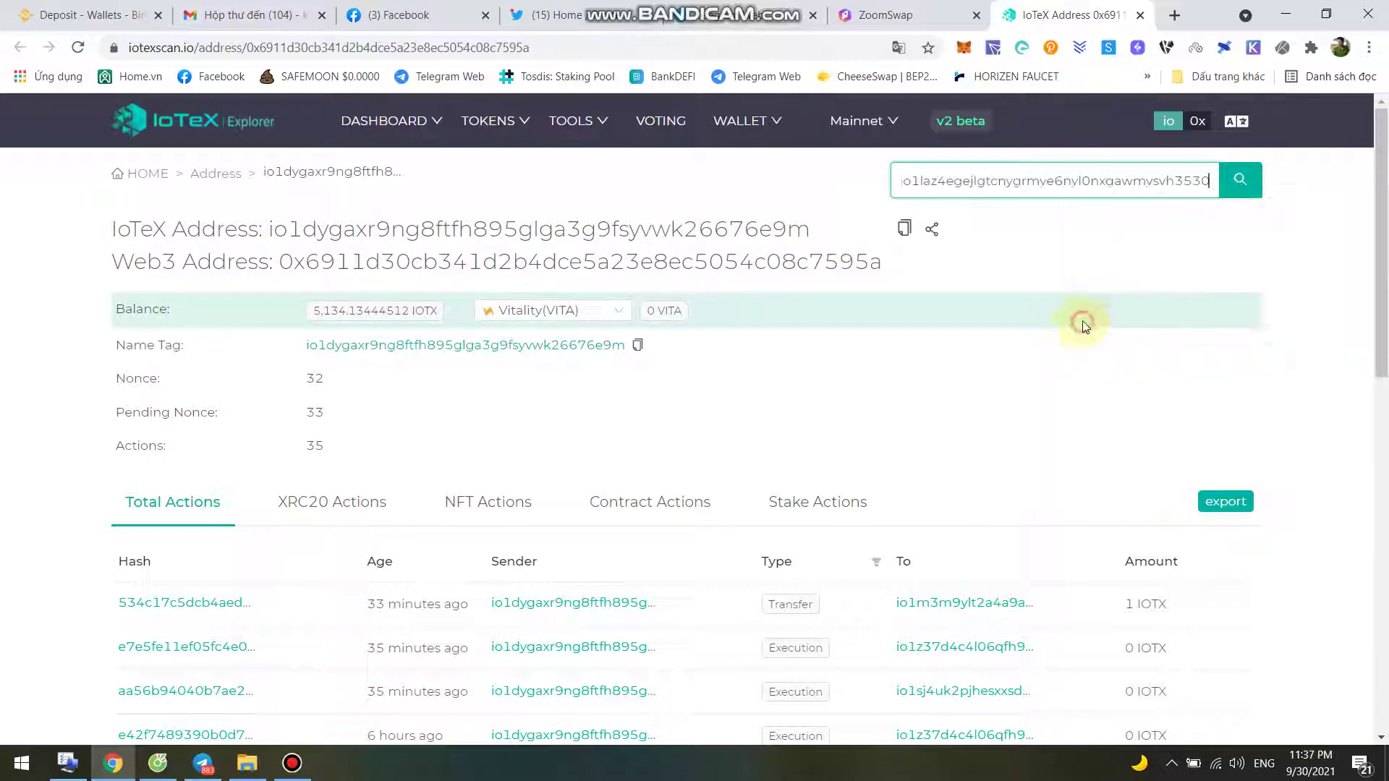
pyautogui.click(1238, 183)
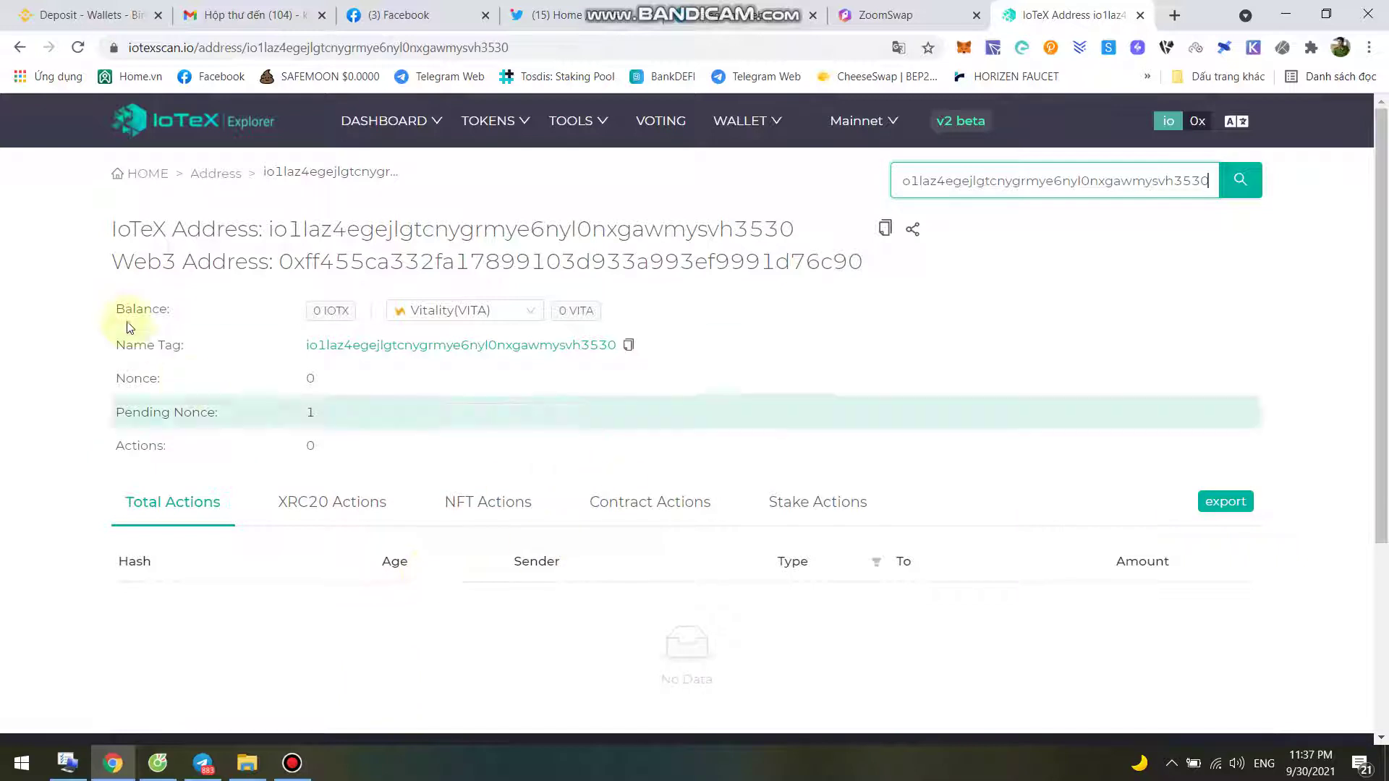
# Compare the deposit account's IoTeX and Web3 address lines and copy its Web3 address.
pyautogui.moveTo(94, 228); pyautogui.dragTo(809, 226)
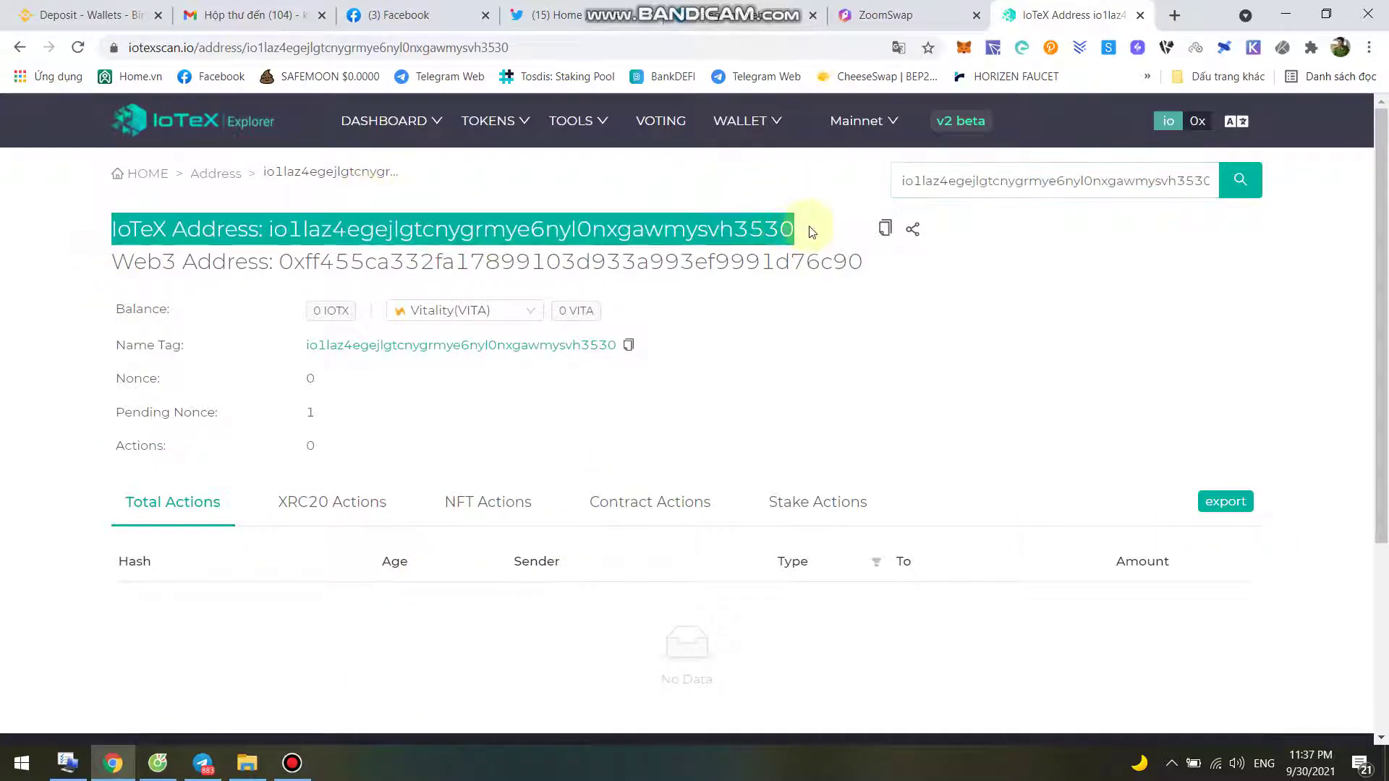
pyautogui.moveTo(107, 261); pyautogui.dragTo(868, 269)
pyautogui.click(883, 311)
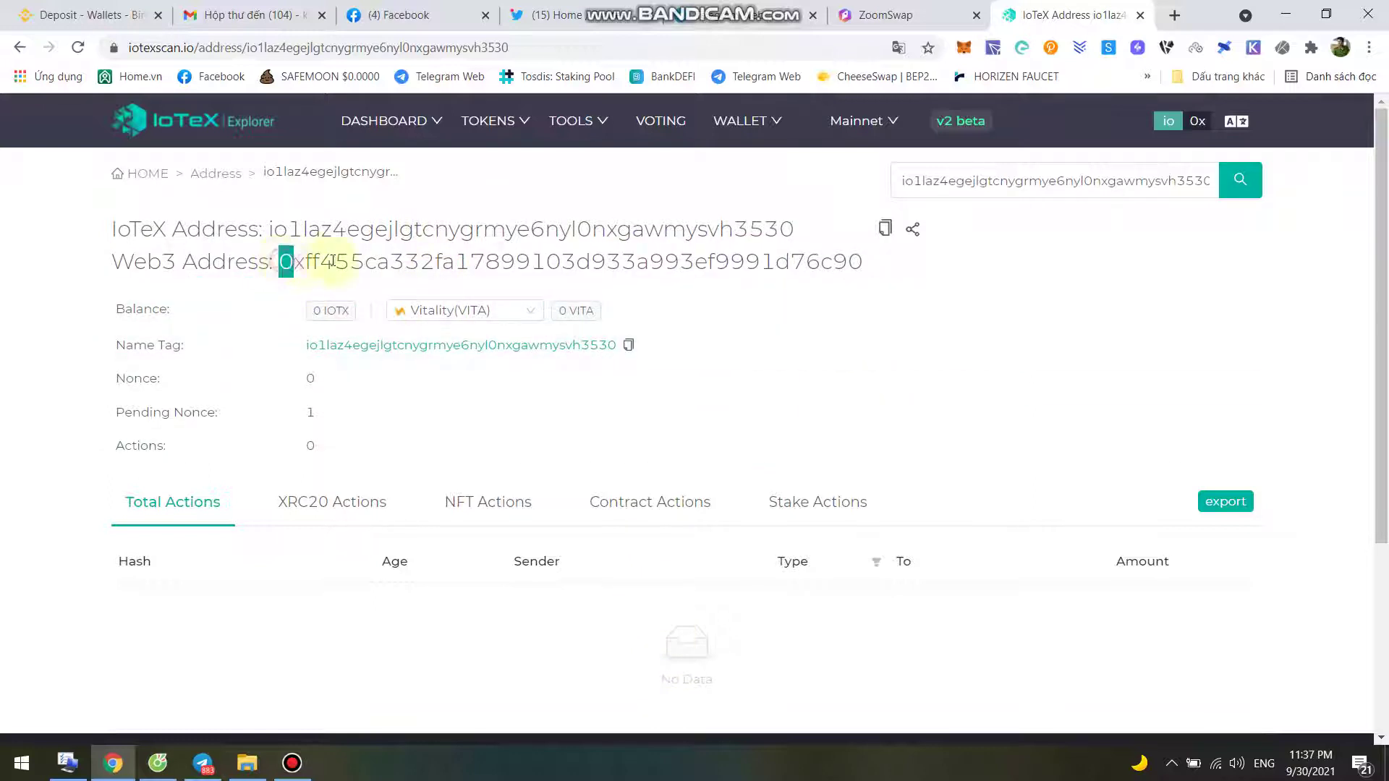
pyautogui.moveTo(332, 262); pyautogui.dragTo(852, 262)
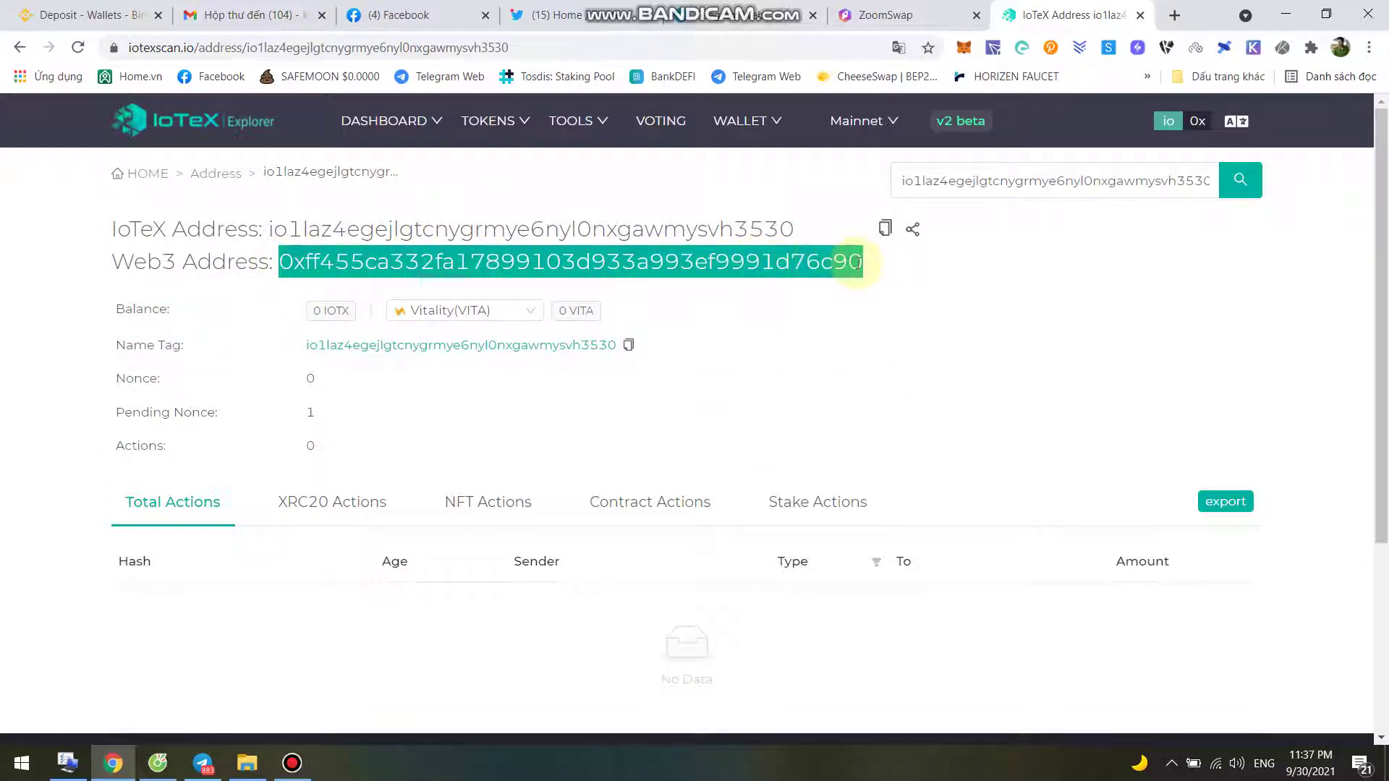
pyautogui.rightClick(825, 261)
pyautogui.click(847, 273)
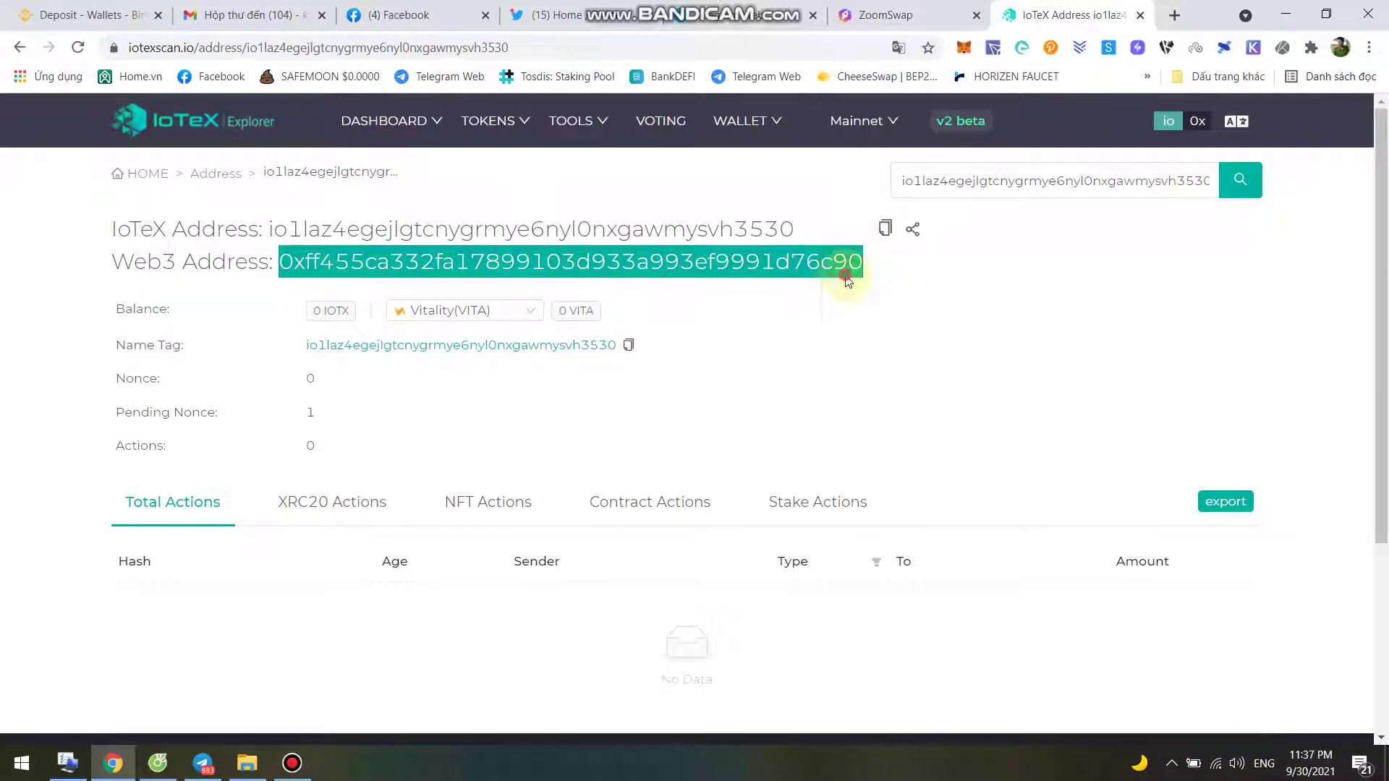
# Start a send transaction in MetaMask and paste the copied Web3 address as the recipient.
pyautogui.click(963, 48)
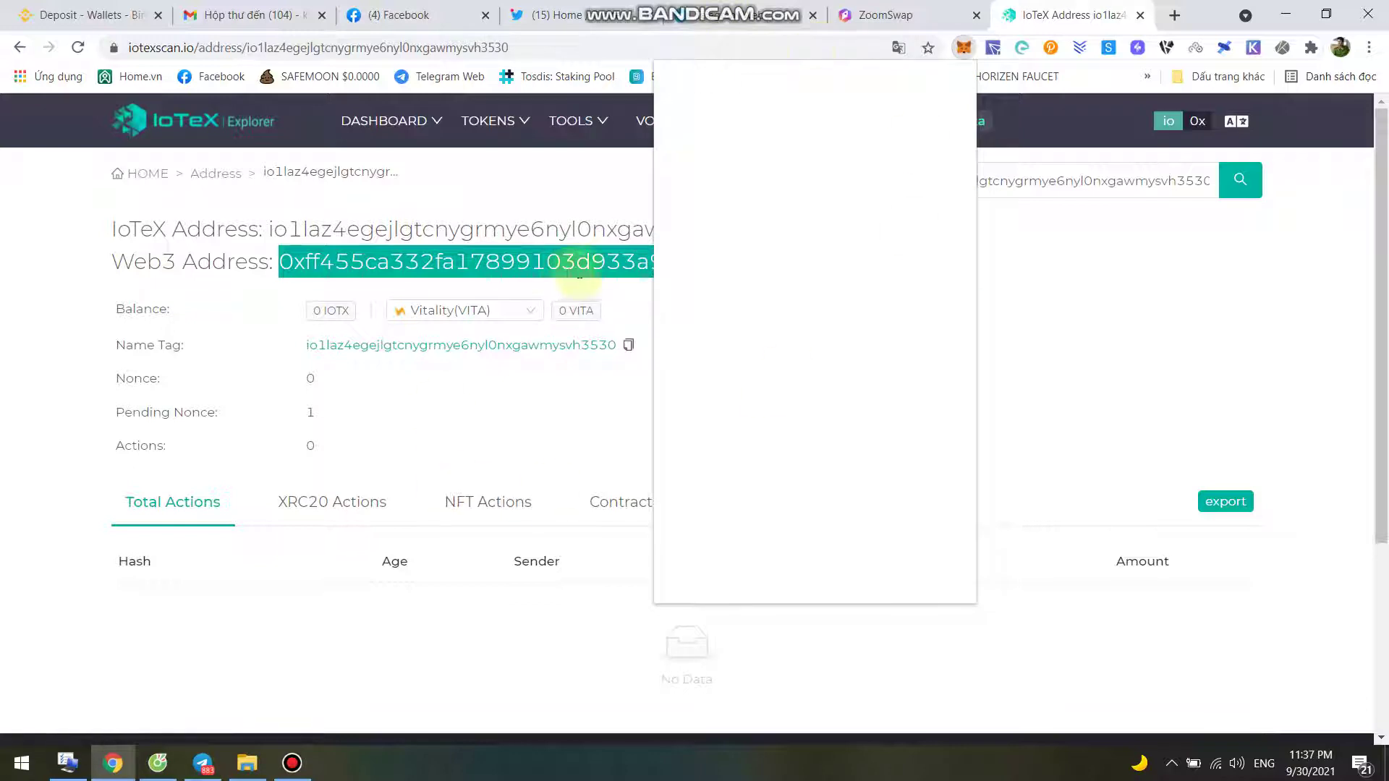
pyautogui.click(797, 340)
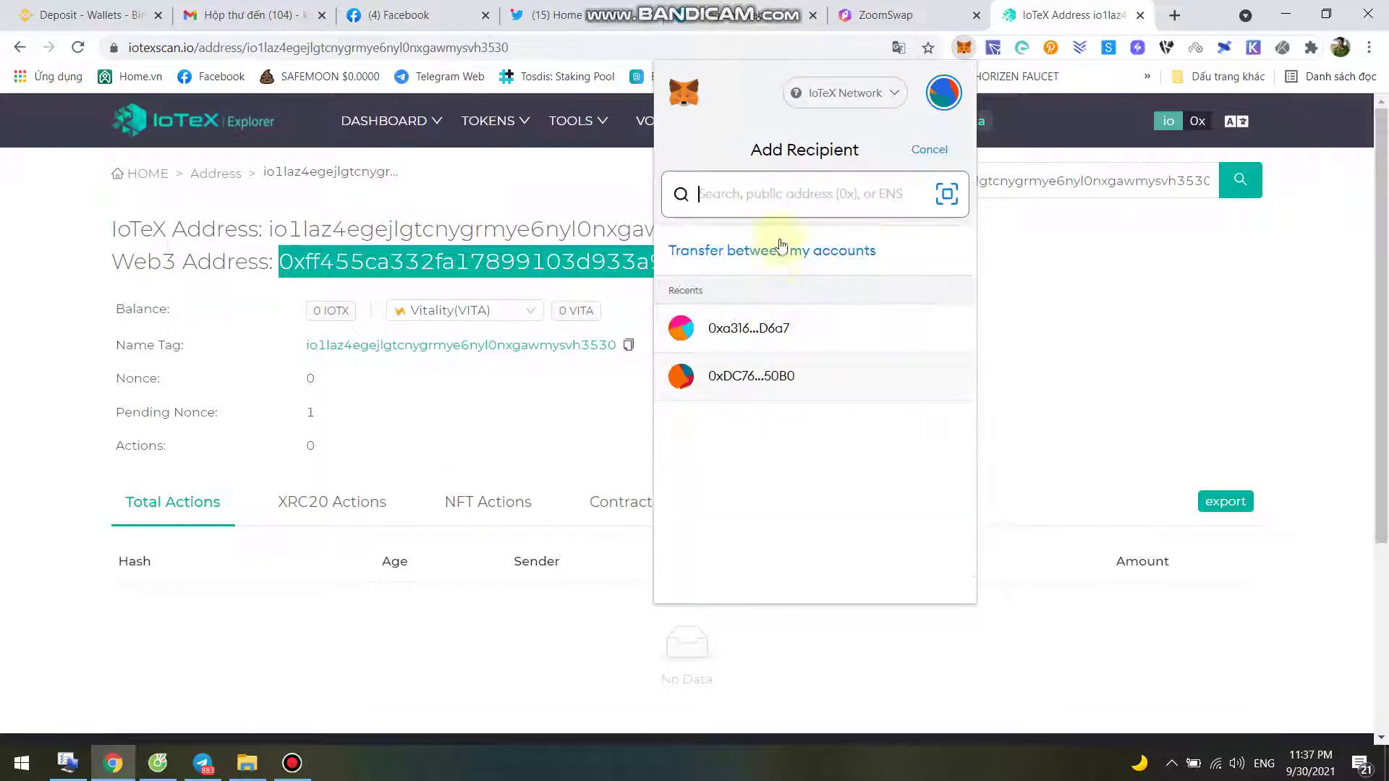
pyautogui.rightClick(737, 189)
pyautogui.click(785, 322)
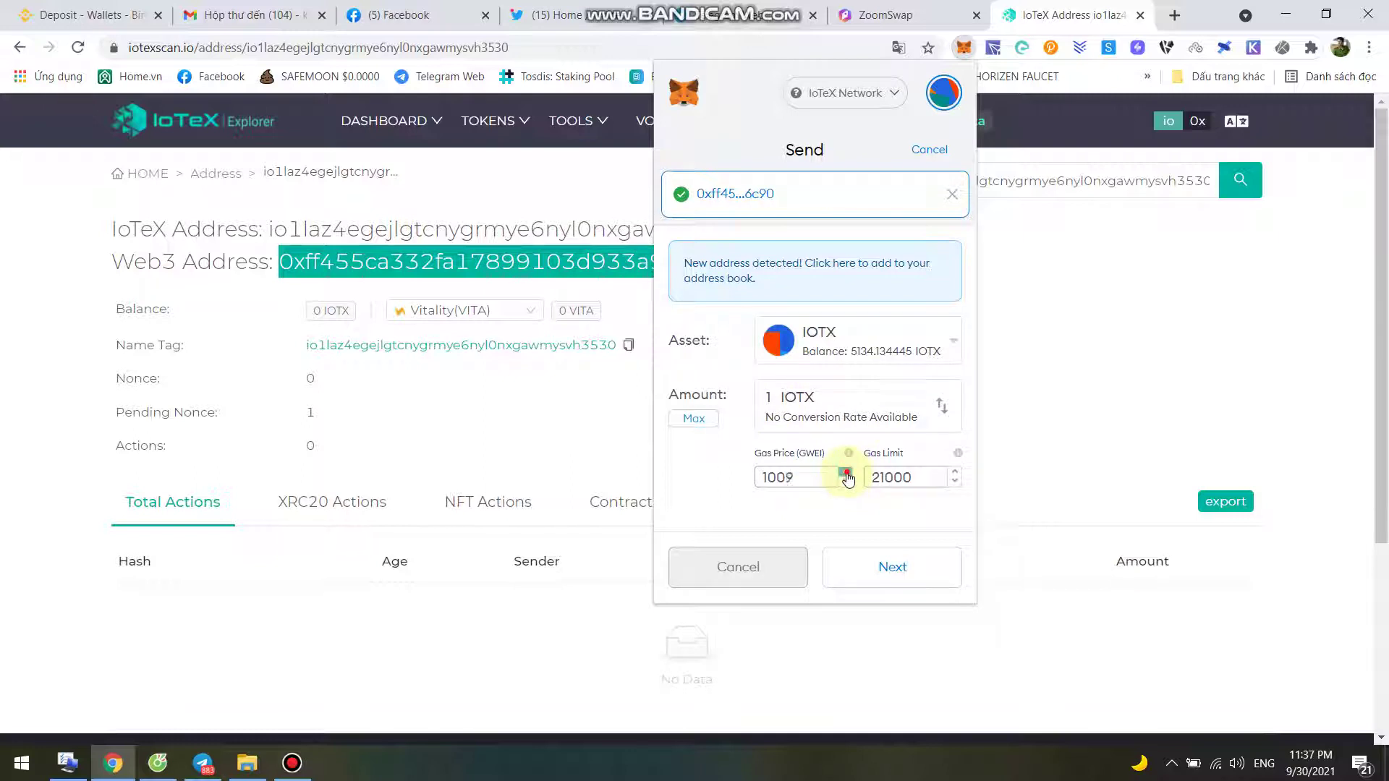
# Send 1 IOTX with a gas price of 1013 GWEI and a gas limit of 21017, and confirm the transaction.
pyautogui.click(846, 473)
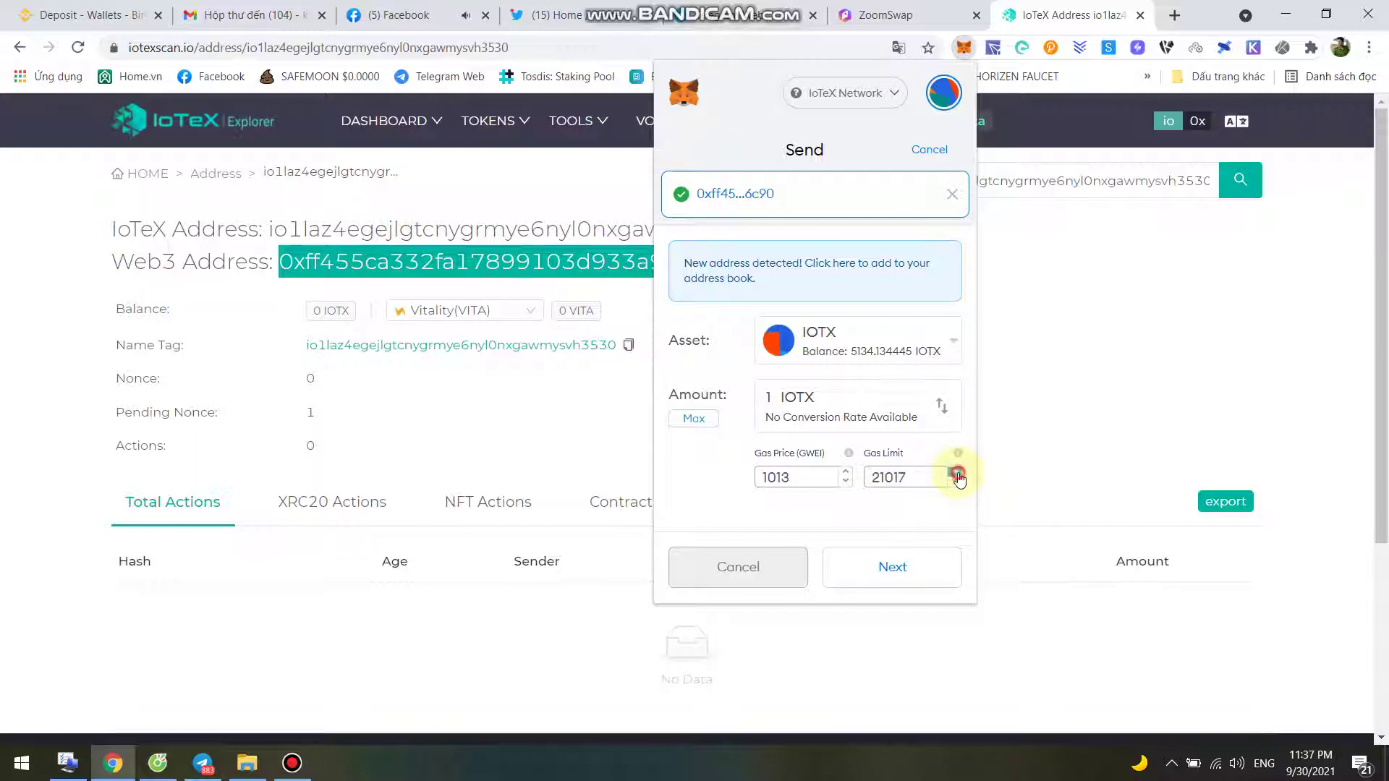
pyautogui.click(878, 564)
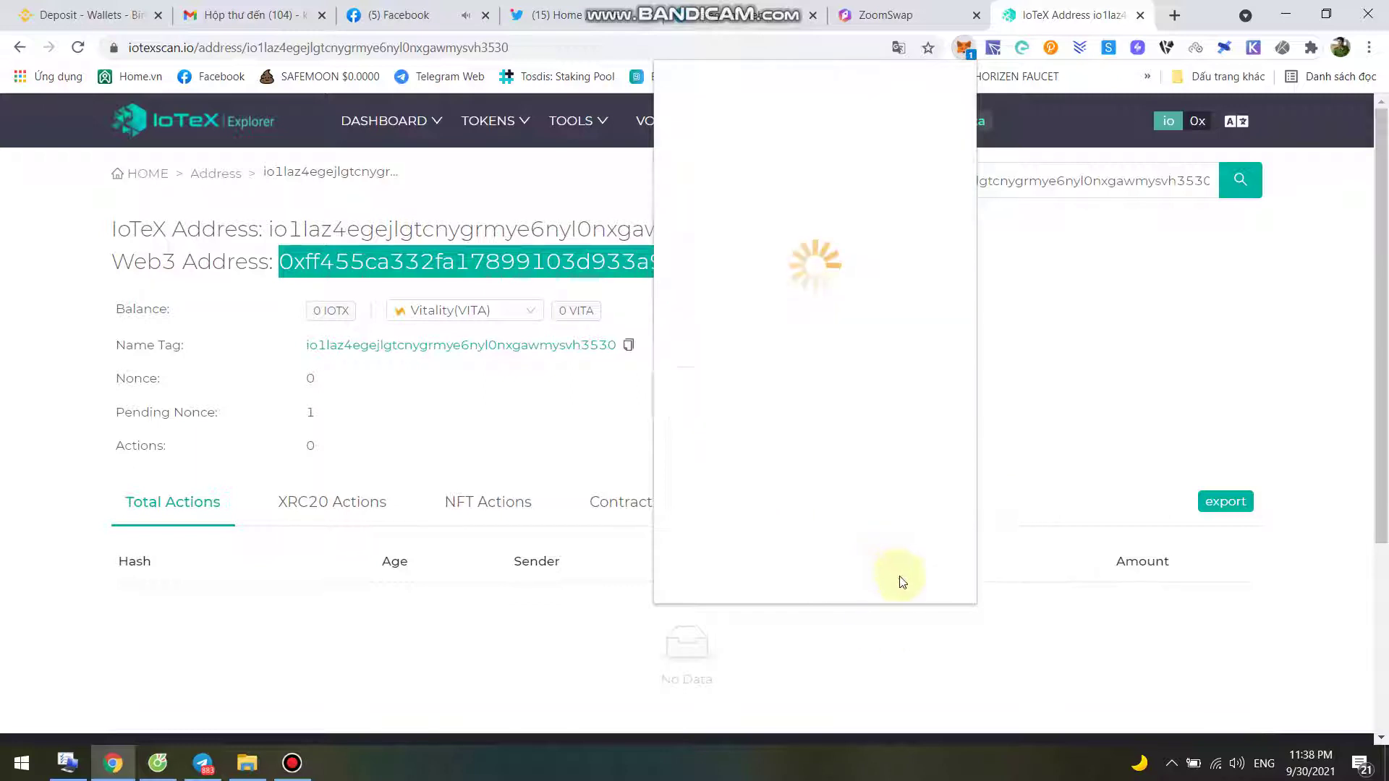
pyautogui.click(896, 586)
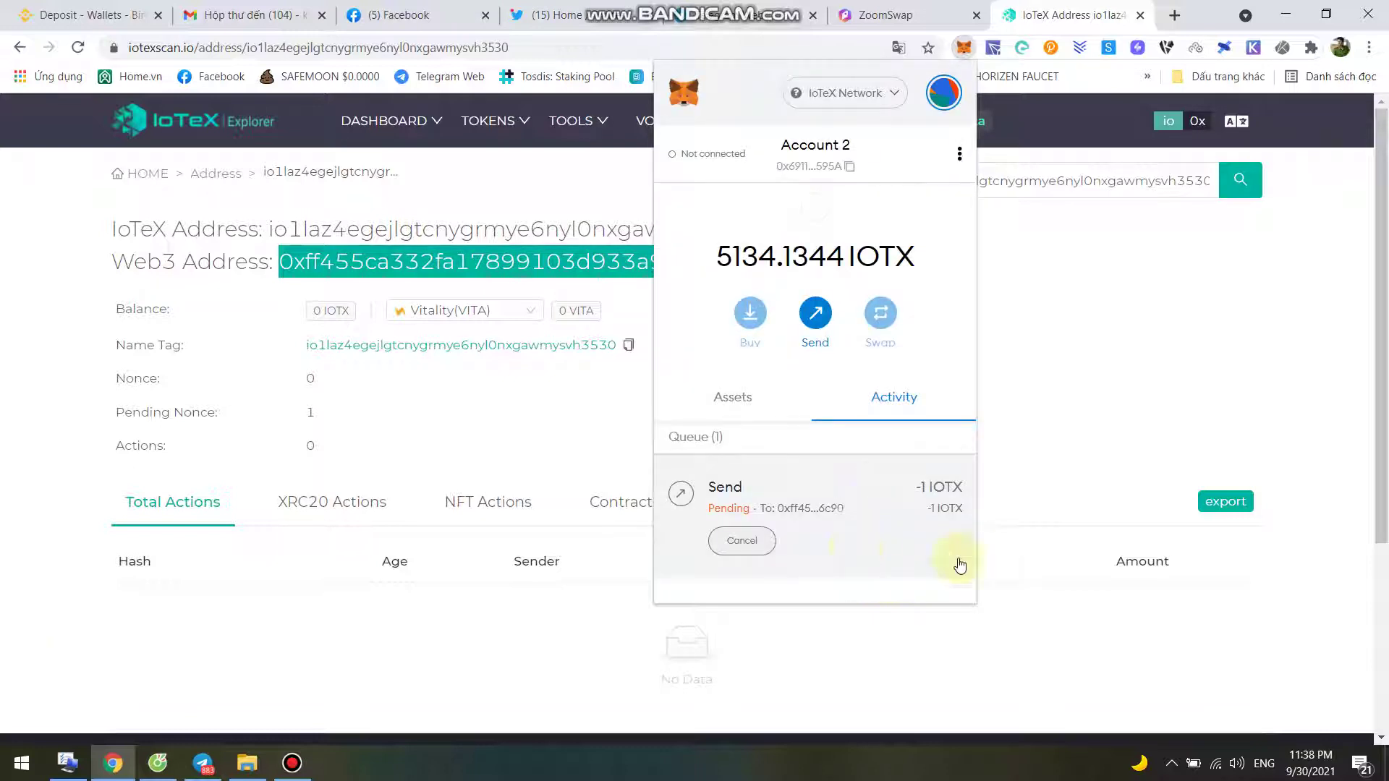
# Return to the Binance deposit page and check Recent Deposits for the IOTX transfer.
pyautogui.click(33, 245)
pyautogui.click(52, 6)
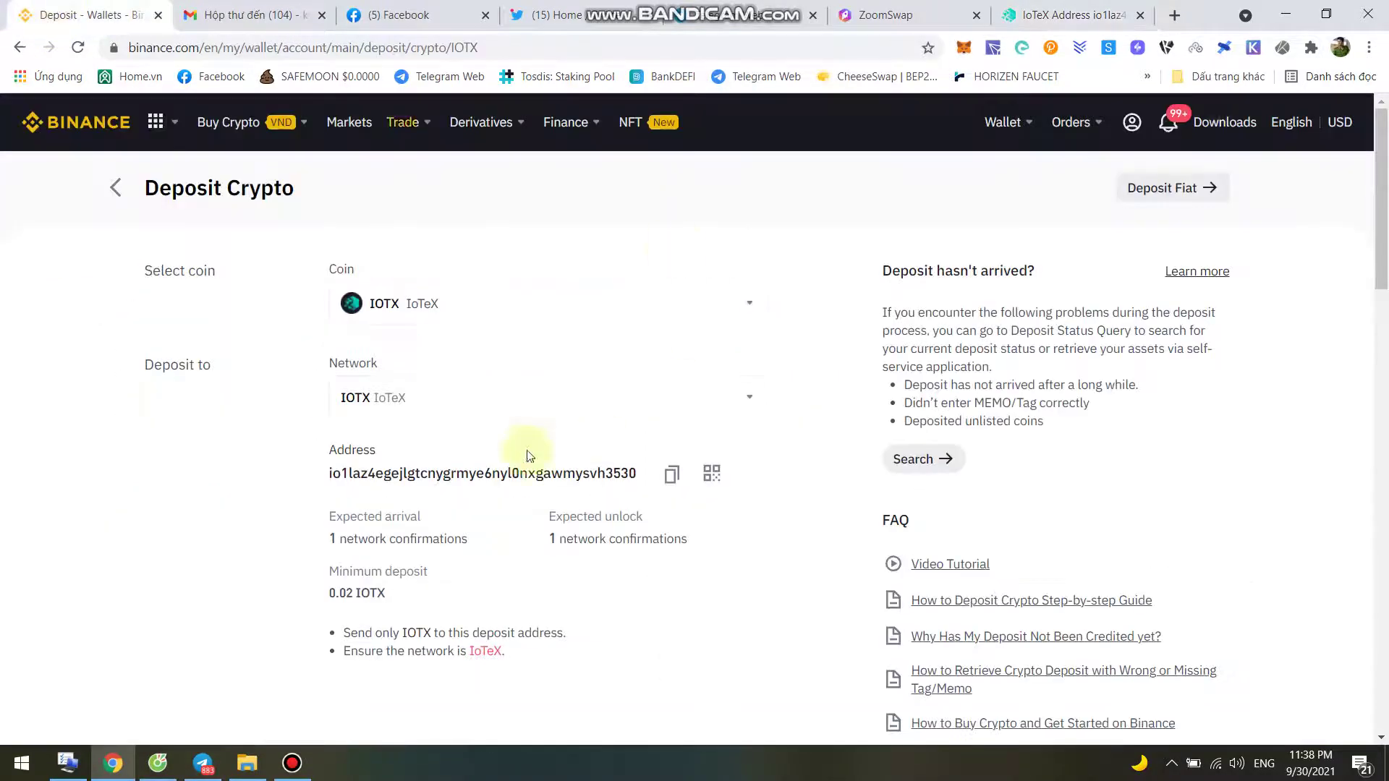
pyautogui.scroll(-6, 499, 301)
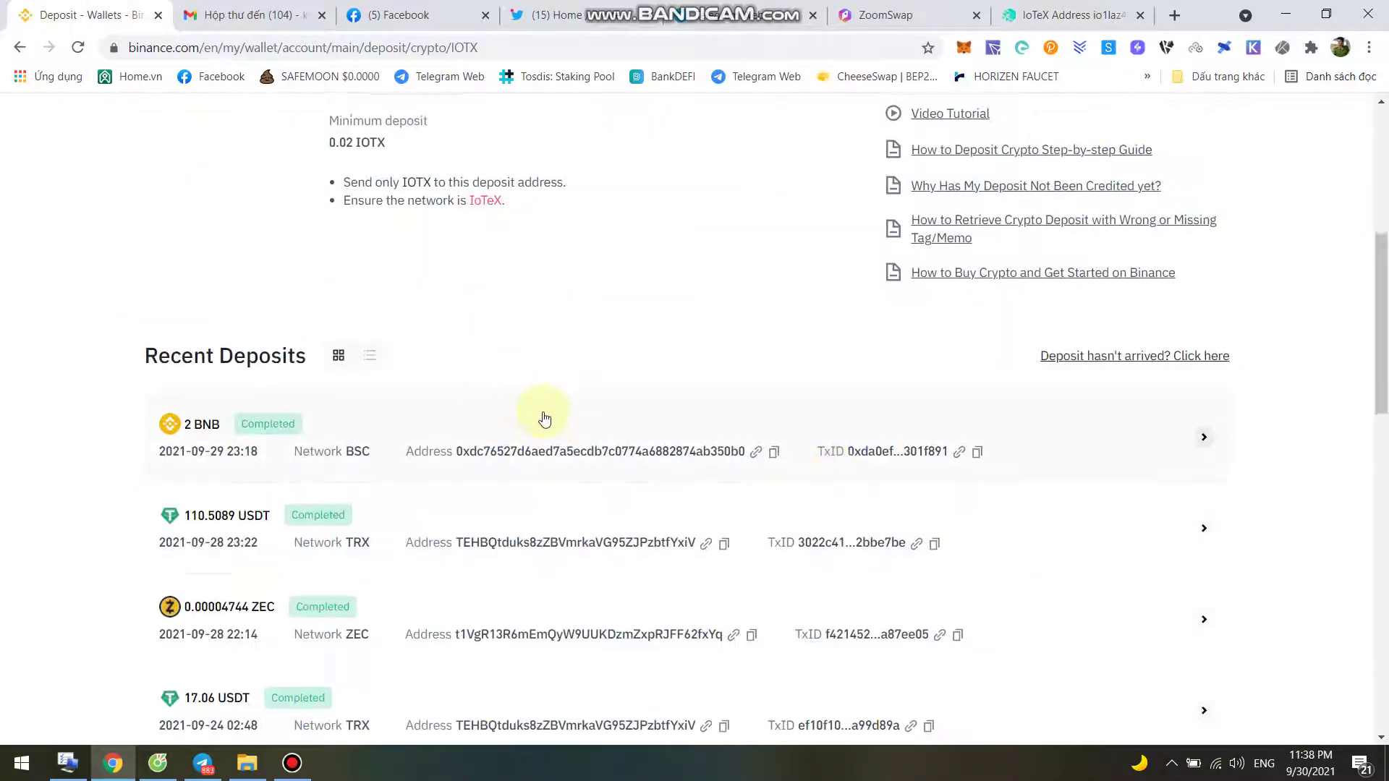
pyautogui.scroll(6, 539, 415)
# Check the pending transfer in MetaMask's activity and view the account's assets.
pyautogui.click(994, 49)
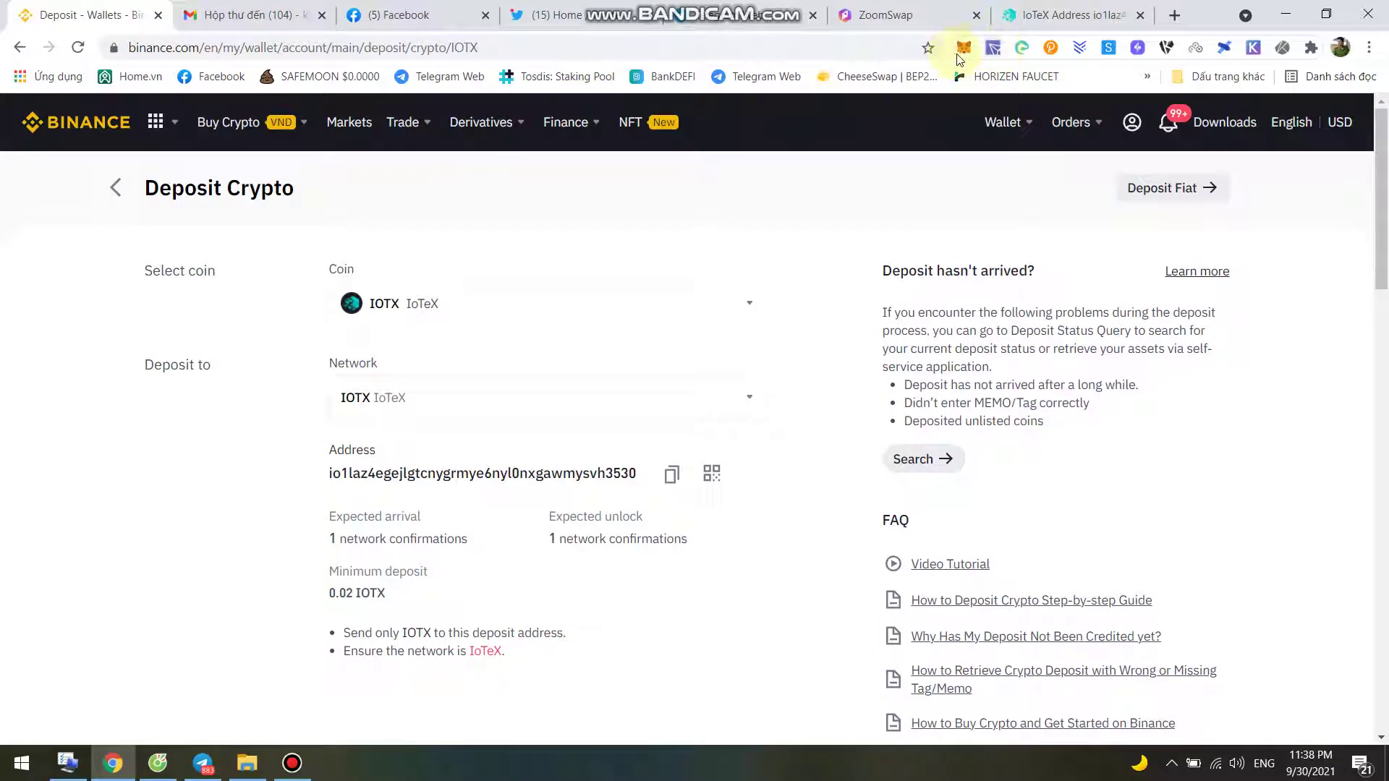
pyautogui.click(972, 50)
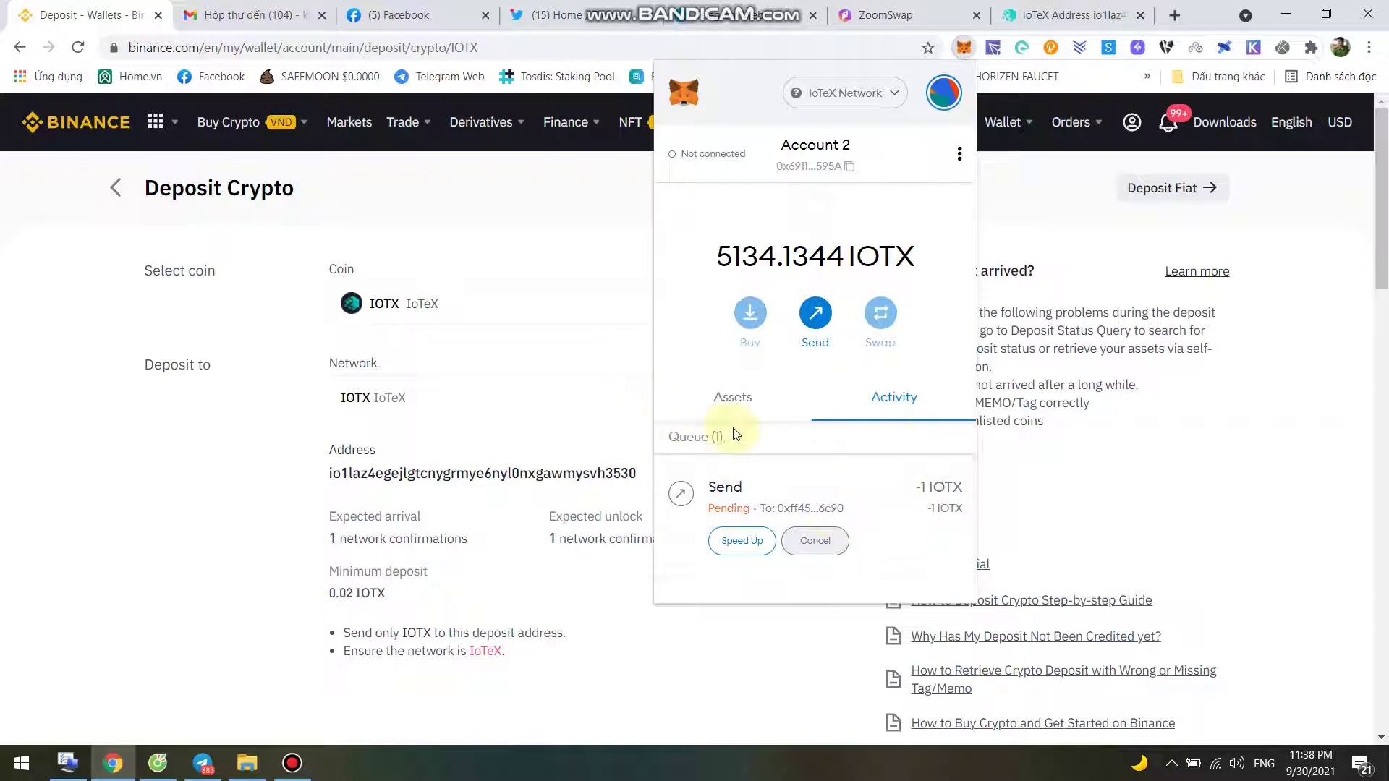
pyautogui.click(731, 407)
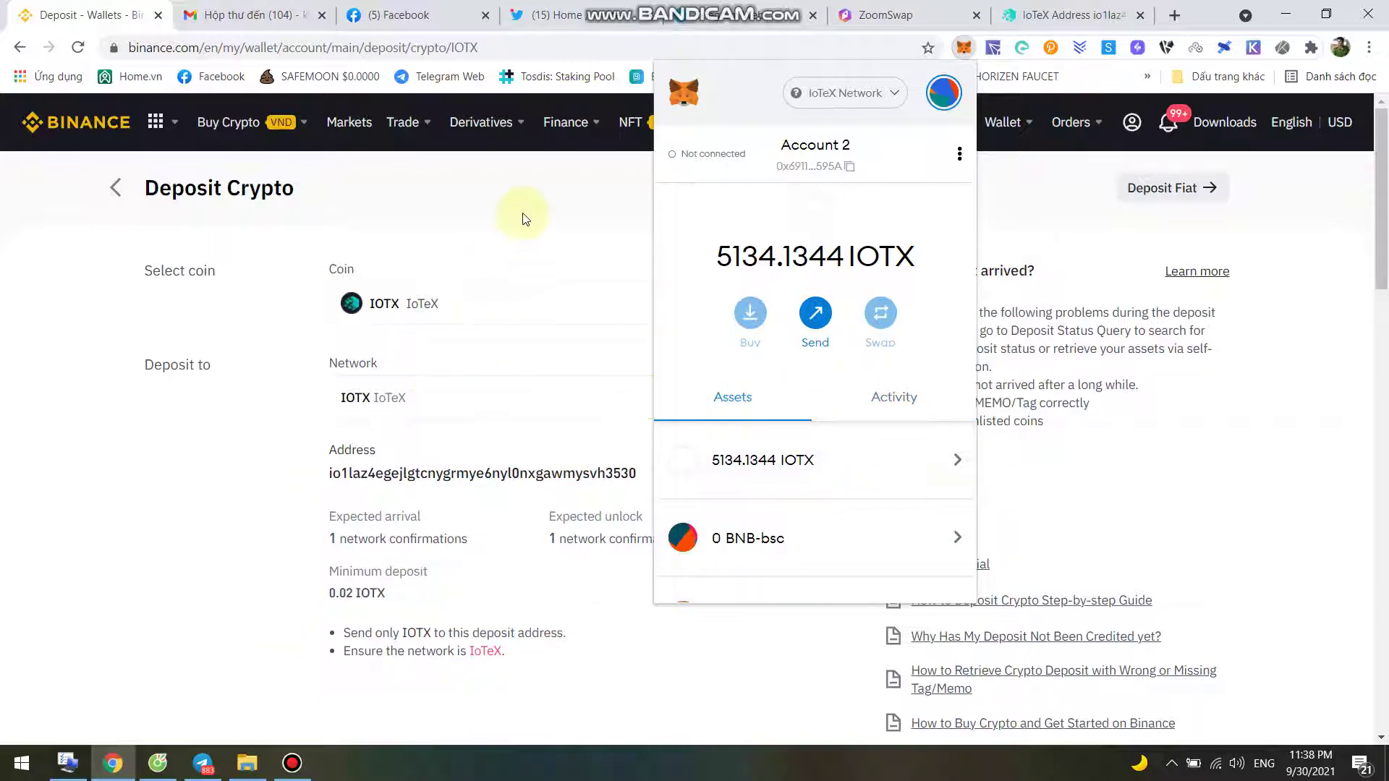
pyautogui.click(620, 270)
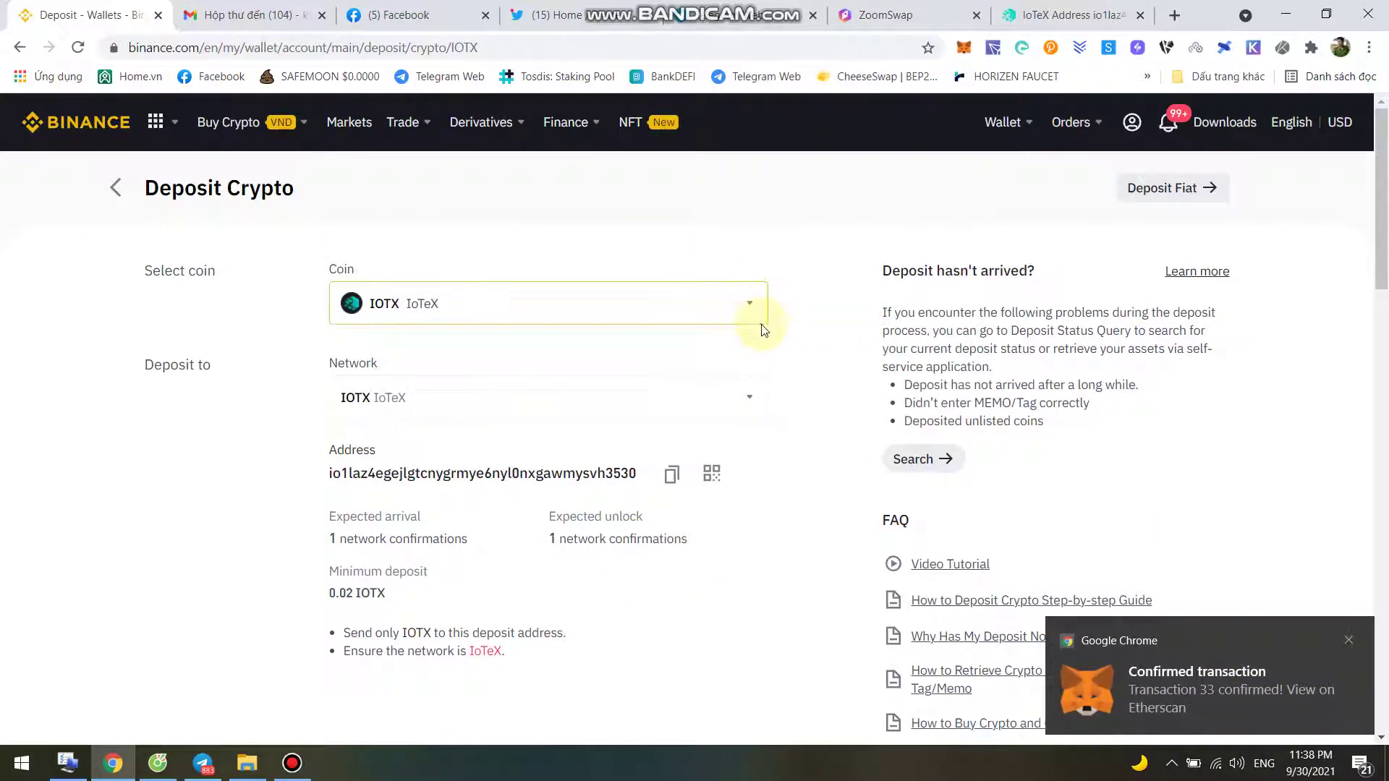
pyautogui.click(427, 9)
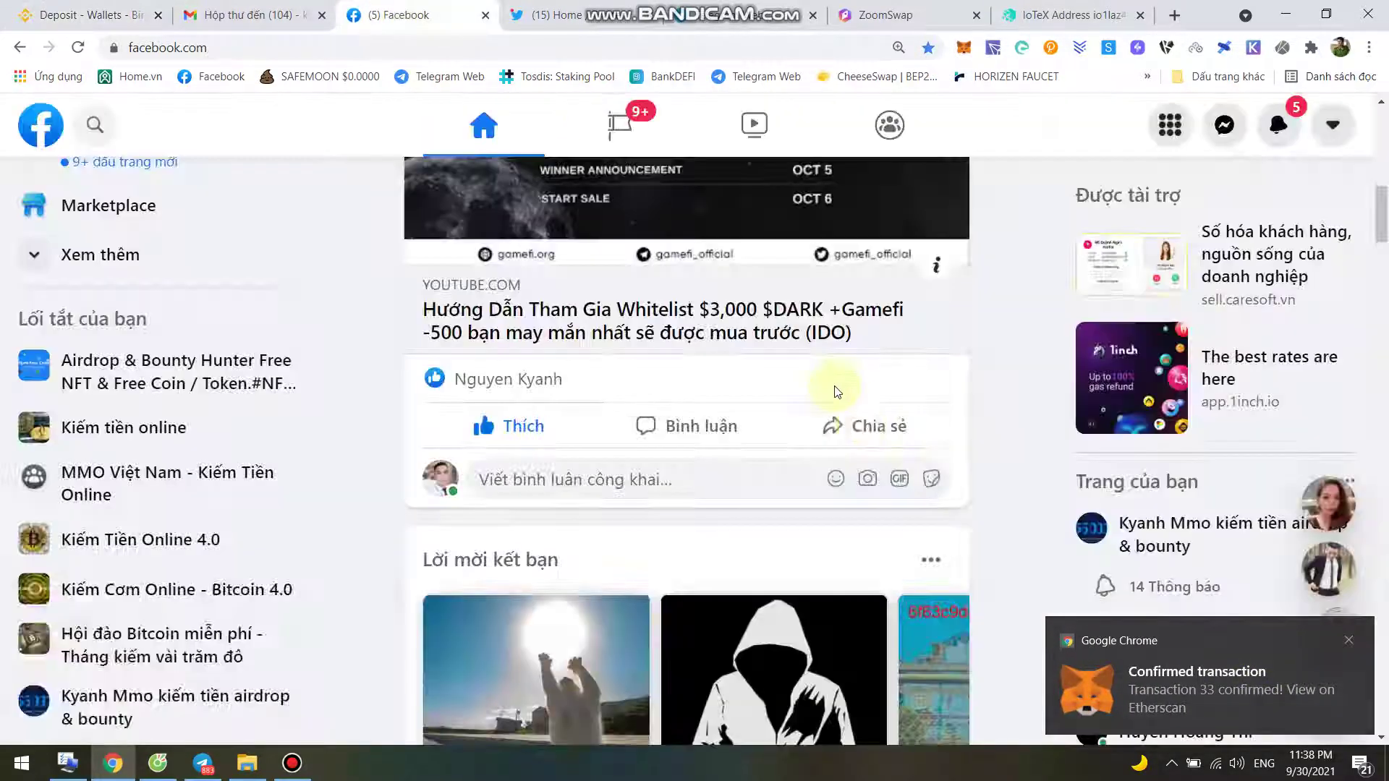
pyautogui.scroll(-6, 744, 463)
pyautogui.scroll(-7, 745, 445)
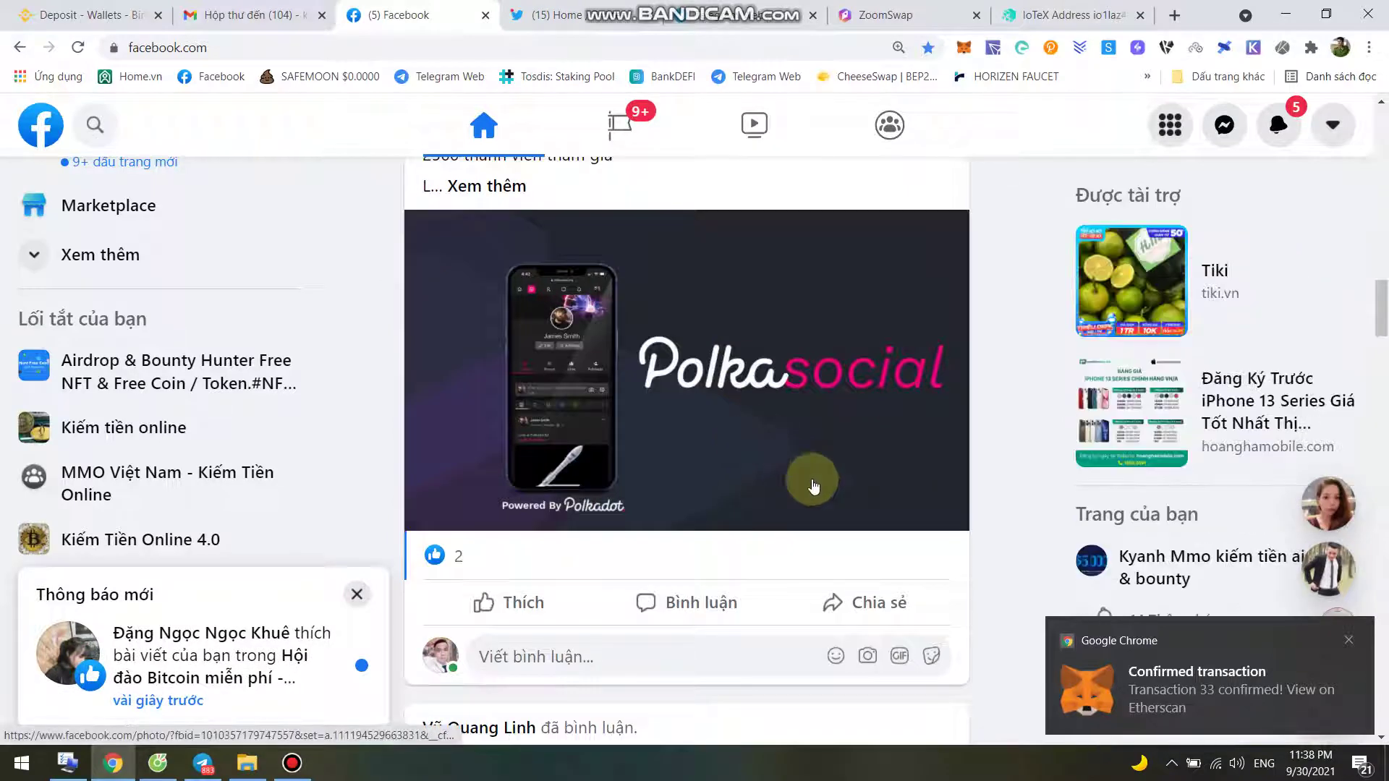
# Switch to ZoomSwap, open its farms and approve the contract of the ZOOM/BUSD-bsc farm, confirming it in MetaMask.
pyautogui.click(853, 9)
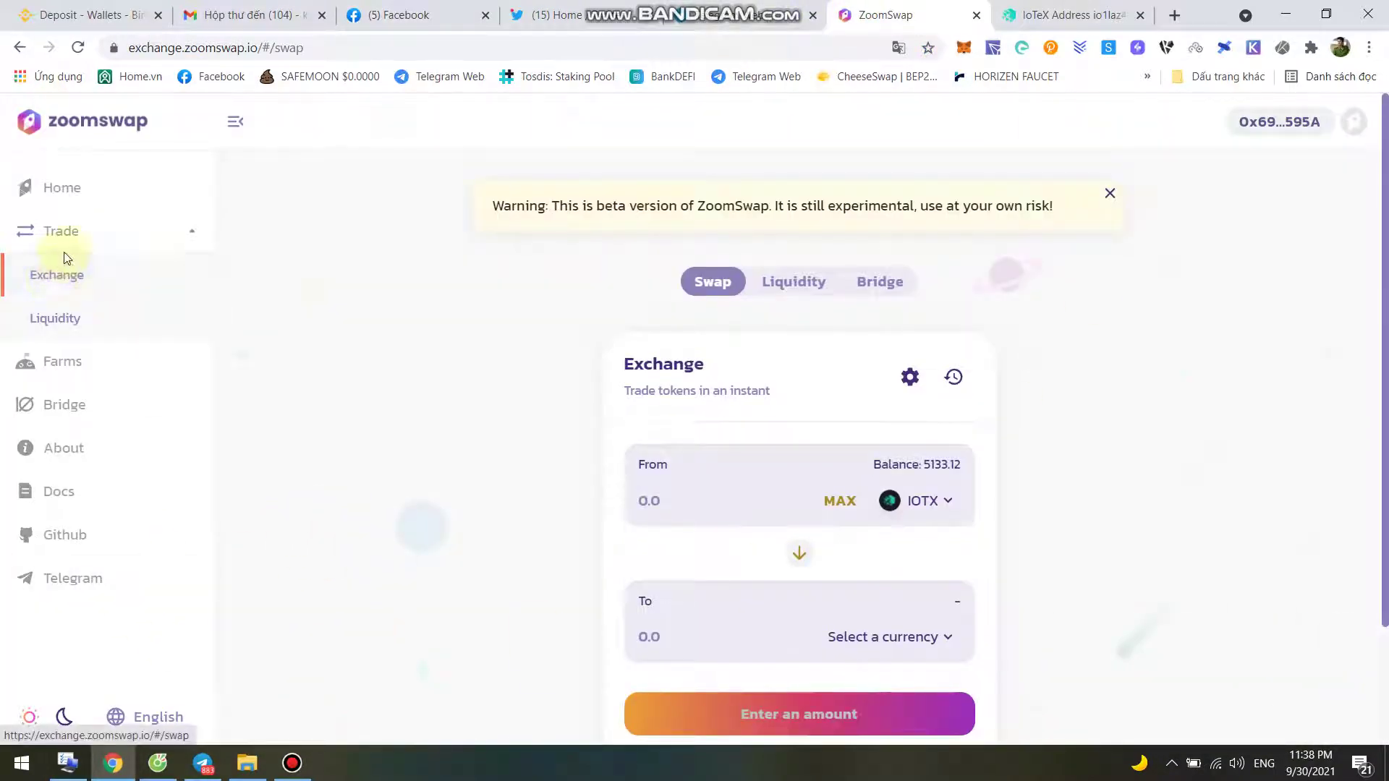
pyautogui.click(73, 364)
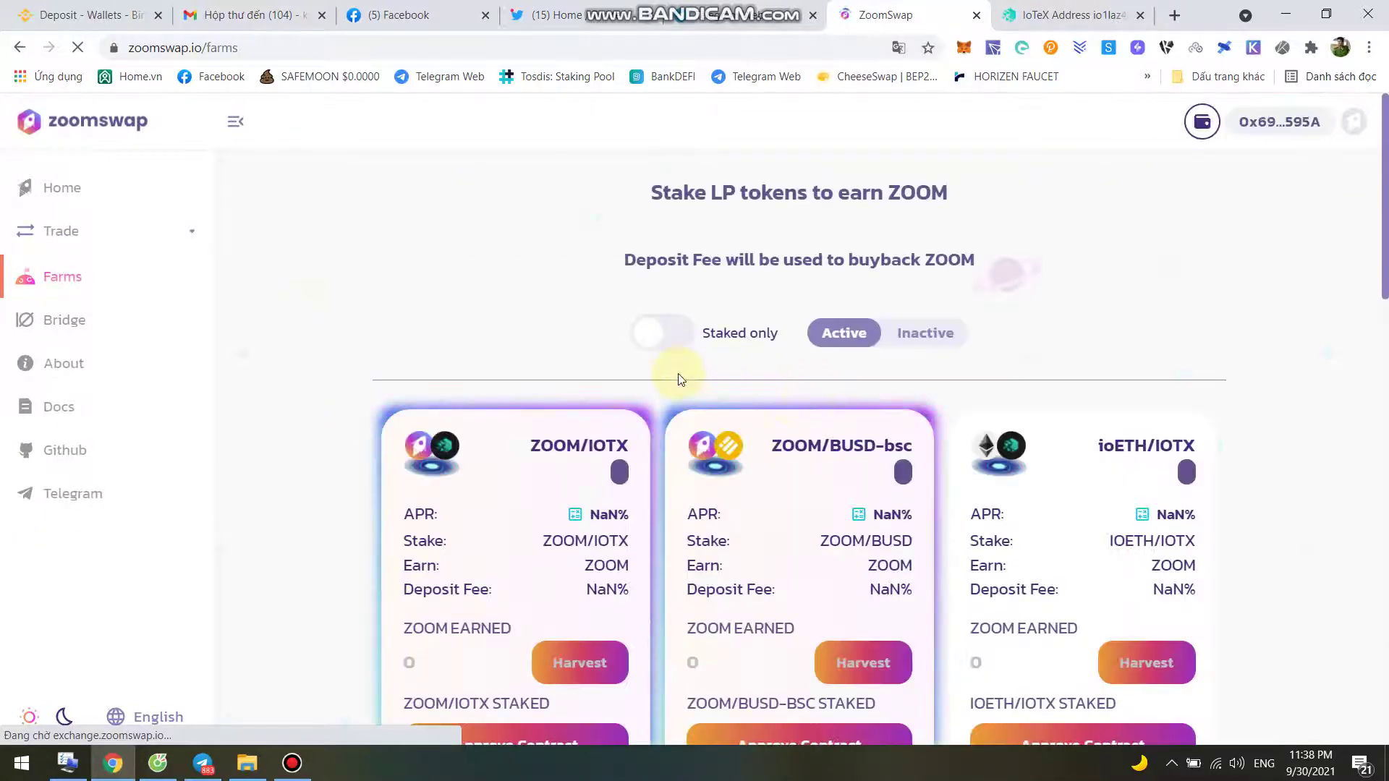
pyautogui.scroll(-3, 676, 381)
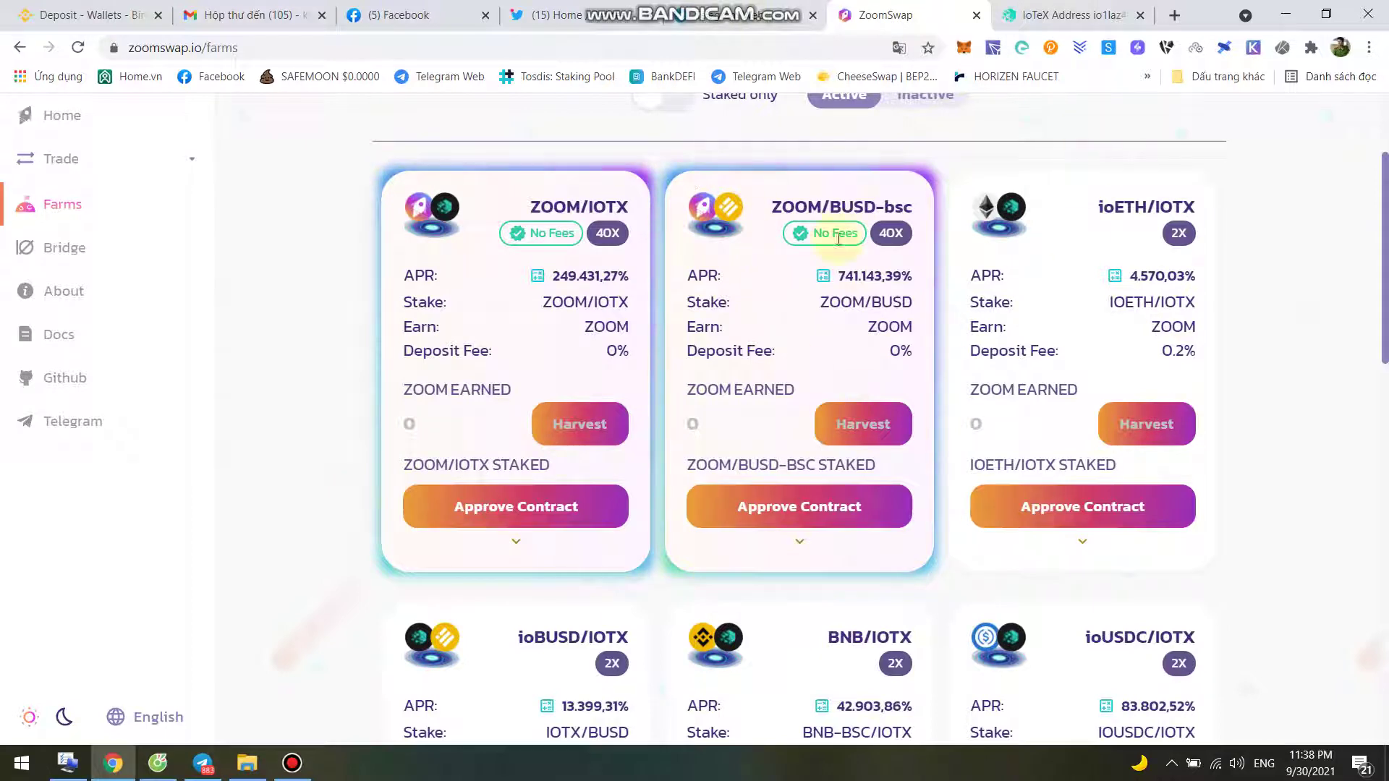
pyautogui.moveTo(839, 277); pyautogui.dragTo(912, 277)
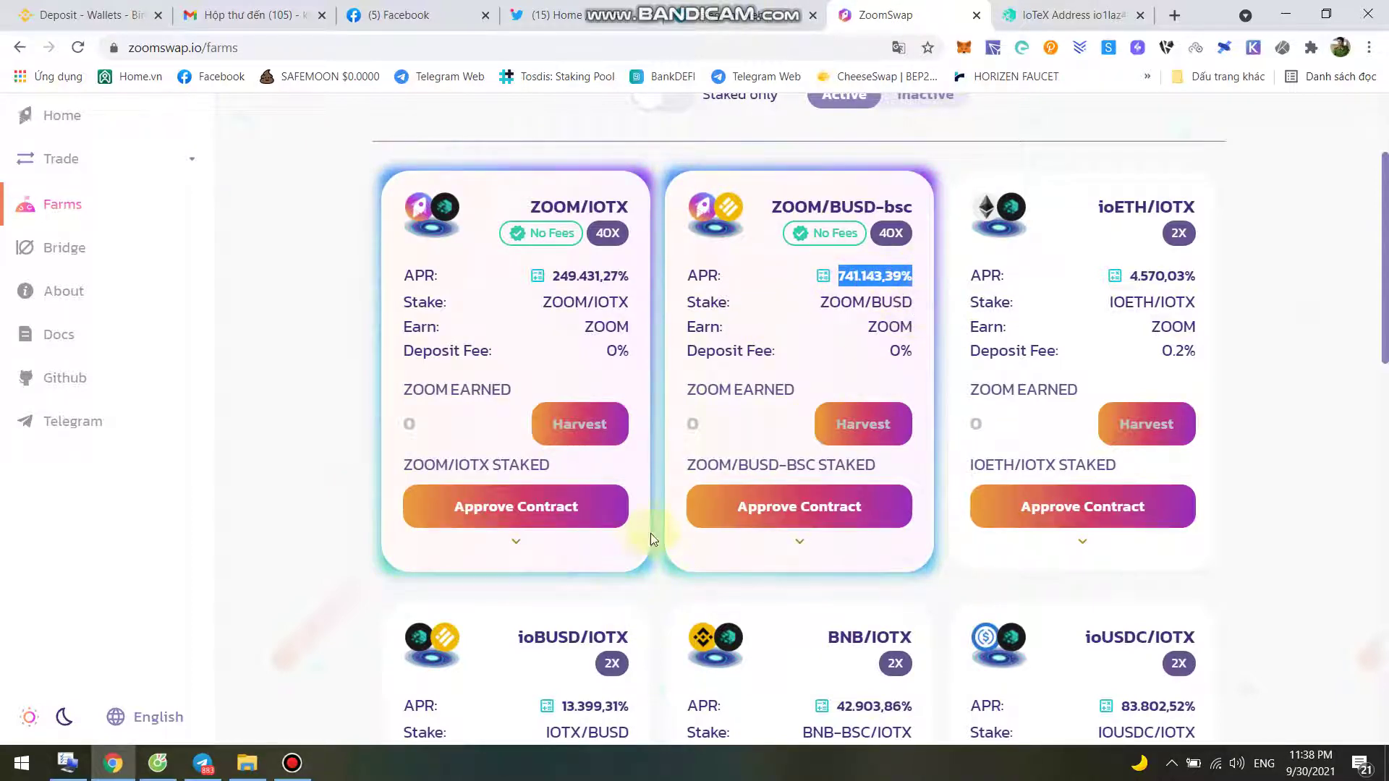
pyautogui.scroll(-6, 655, 521)
pyautogui.scroll(8, 654, 519)
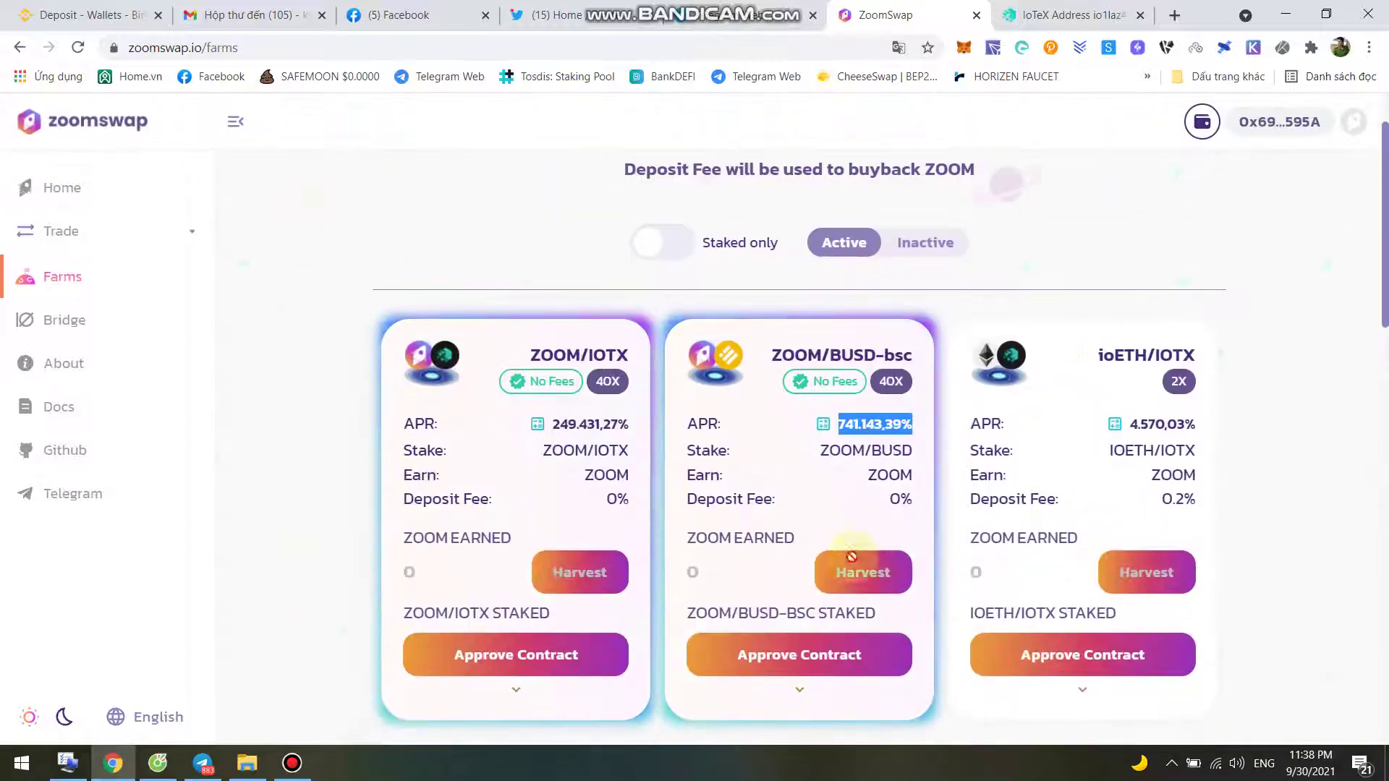
pyautogui.click(802, 658)
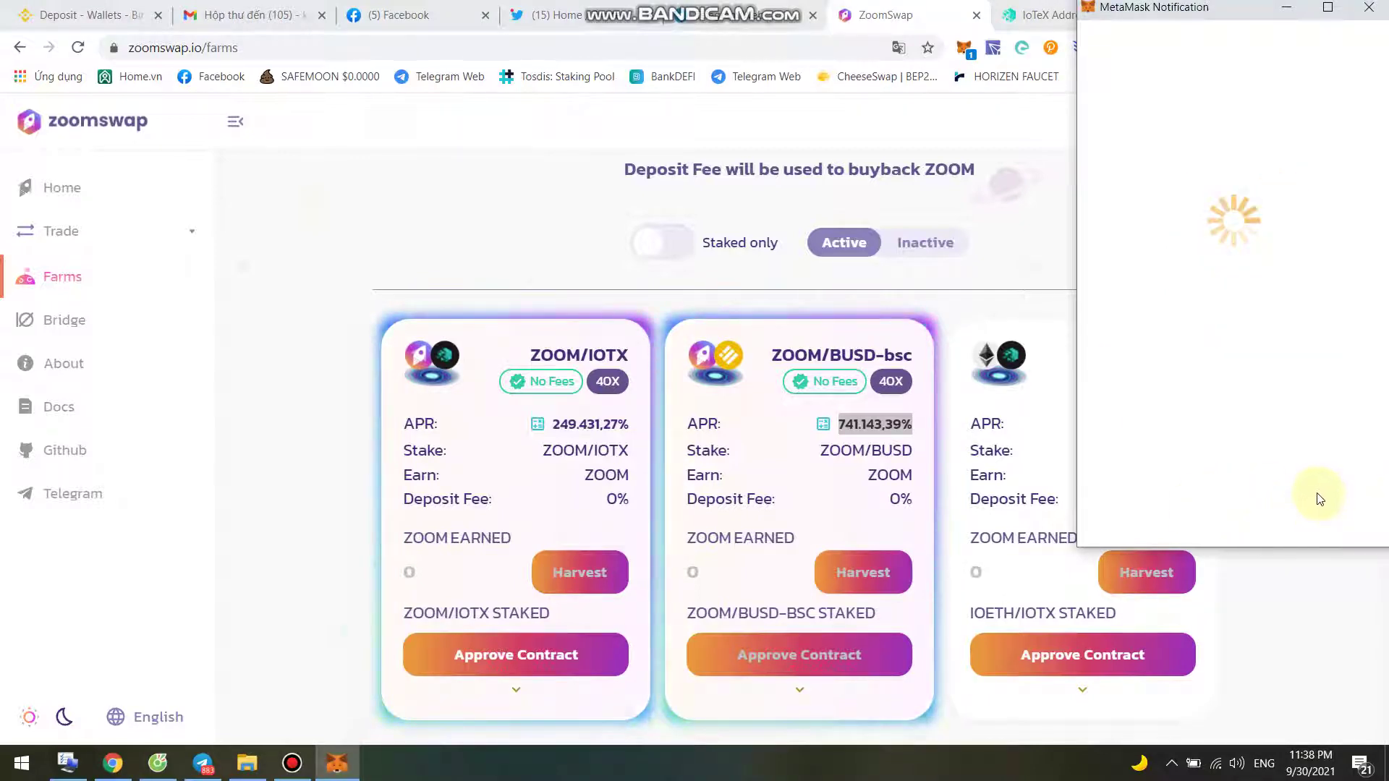
pyautogui.click(1296, 511)
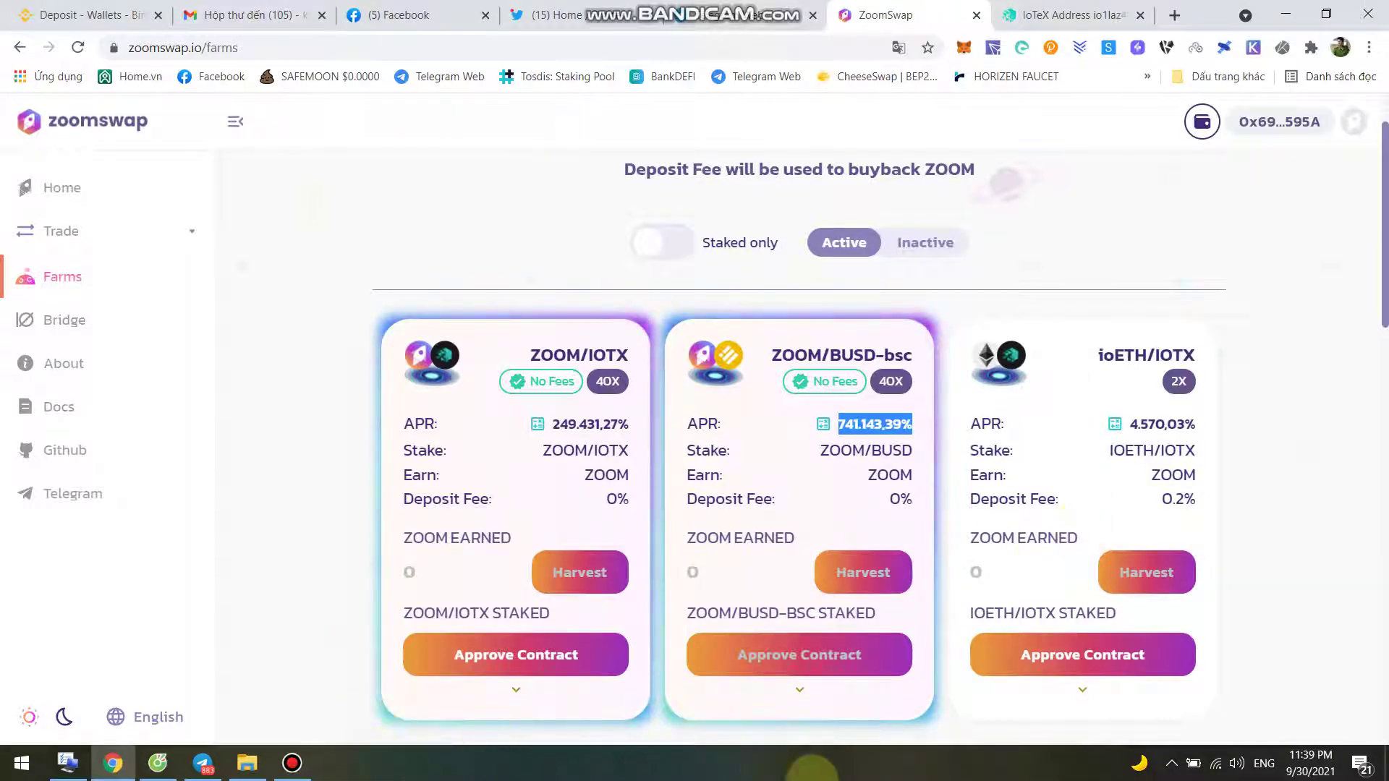
# Switch to Gmail, open the Binance Deposit Confirmed message and read the amount received.
pyautogui.click(239, 15)
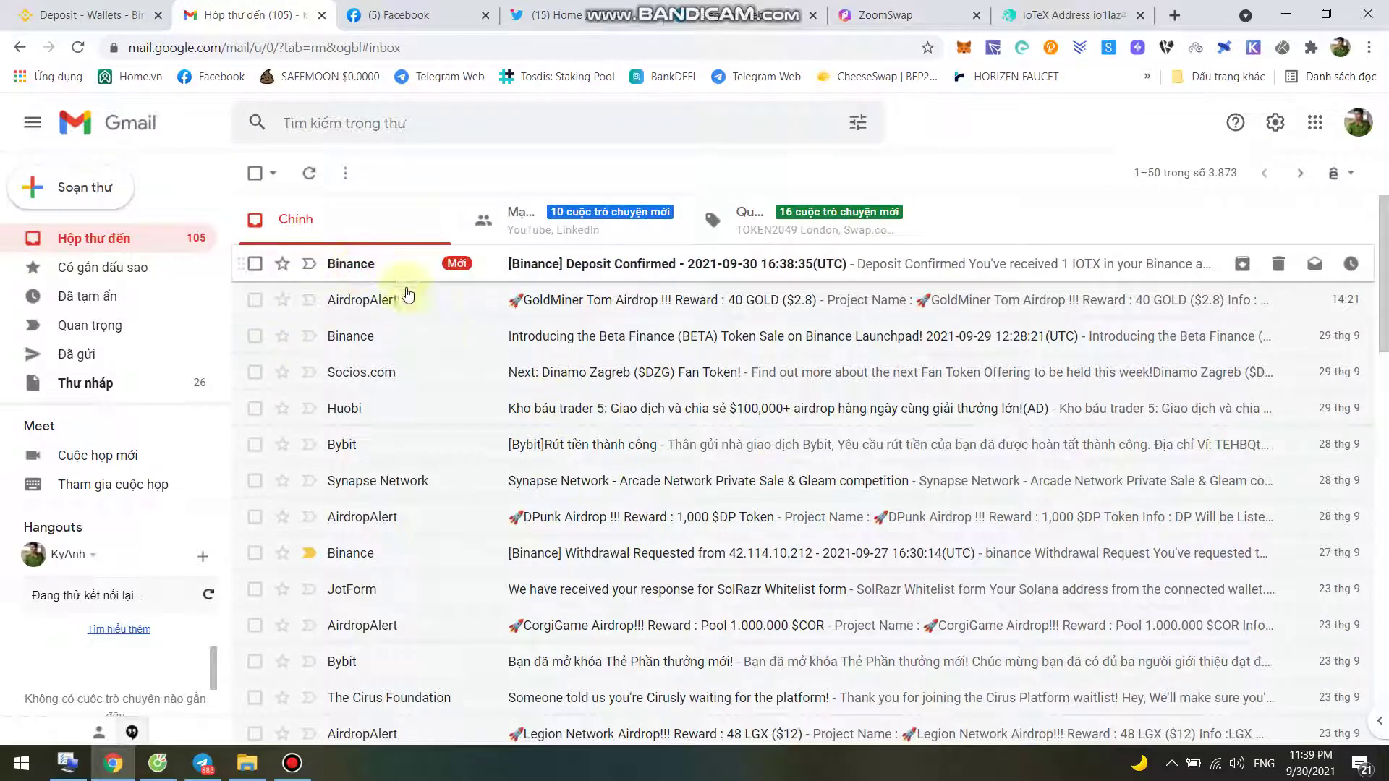
pyautogui.click(405, 273)
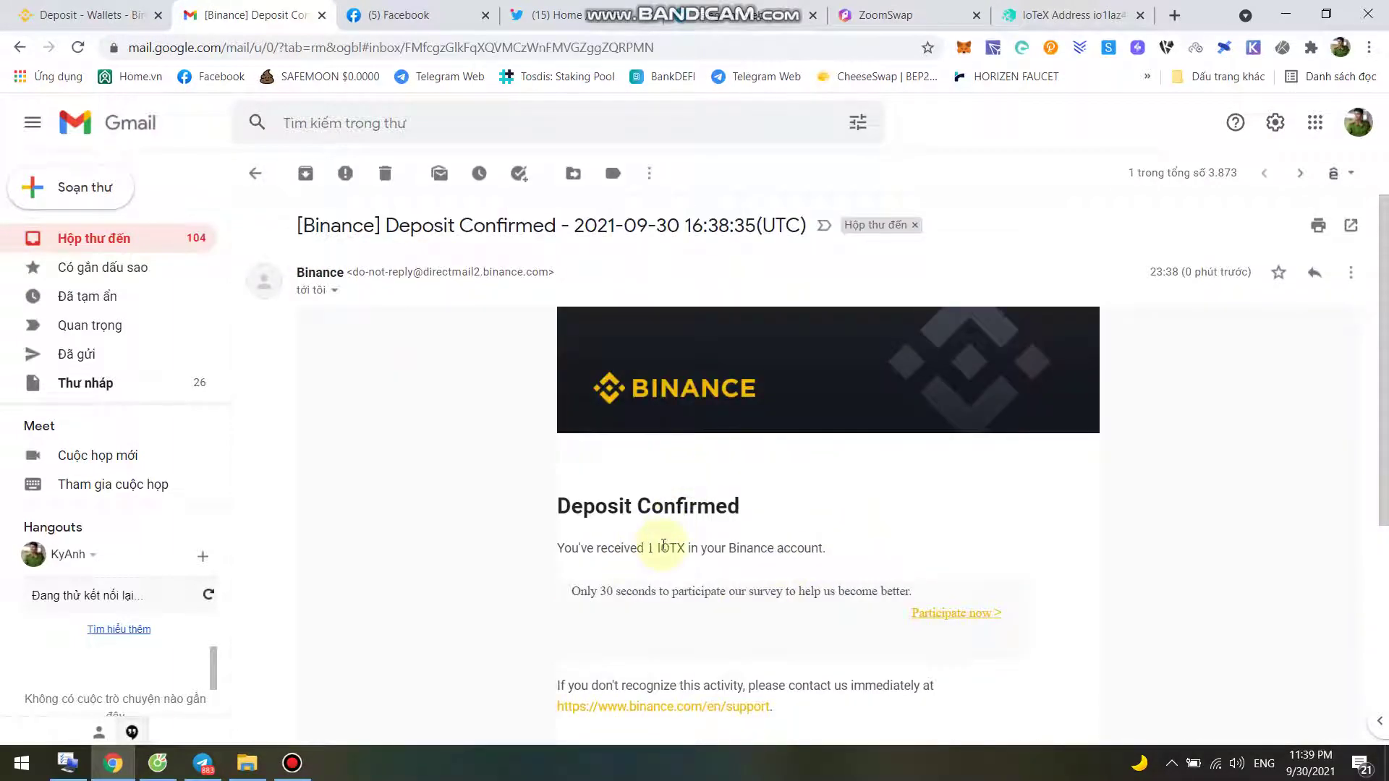
pyautogui.click(650, 548)
pyautogui.moveTo(710, 552); pyautogui.dragTo(885, 555)
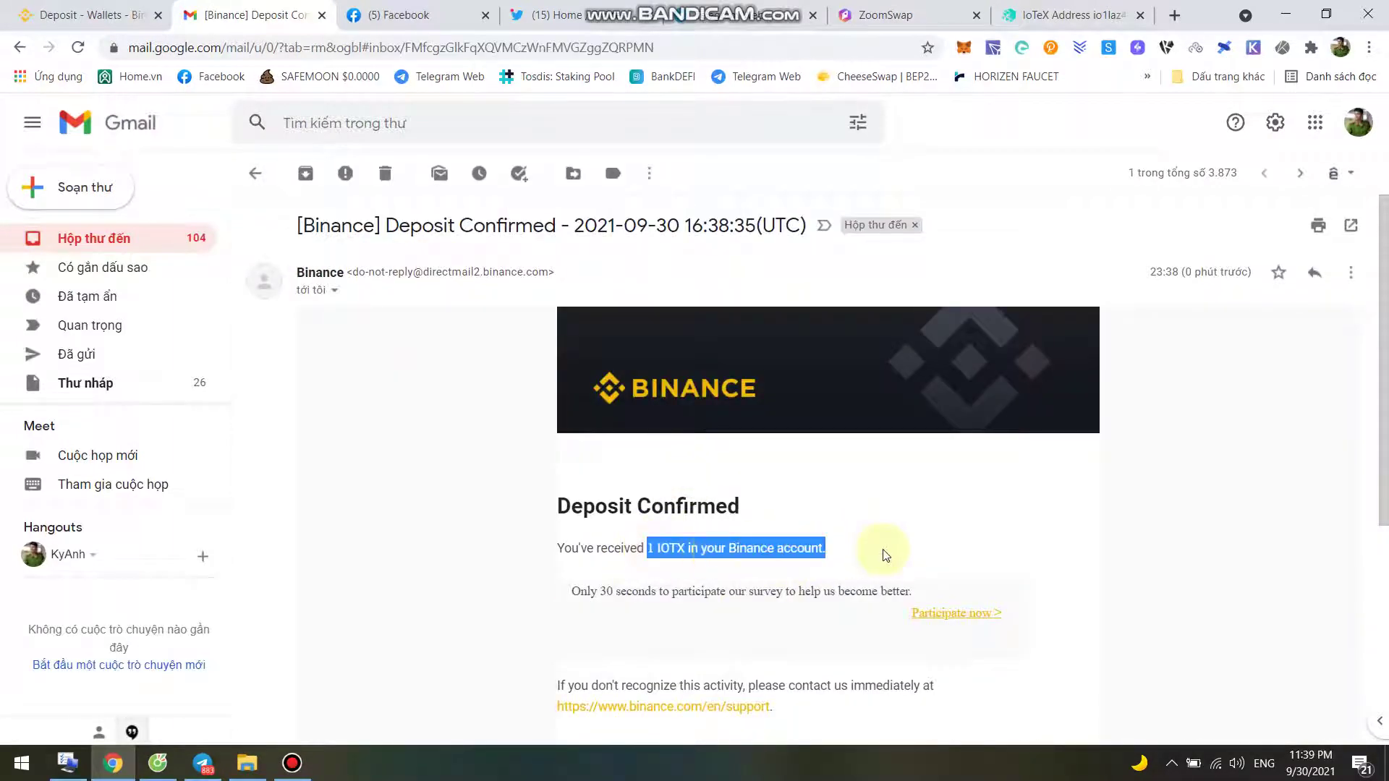
pyautogui.click(860, 497)
pyautogui.click(756, 597)
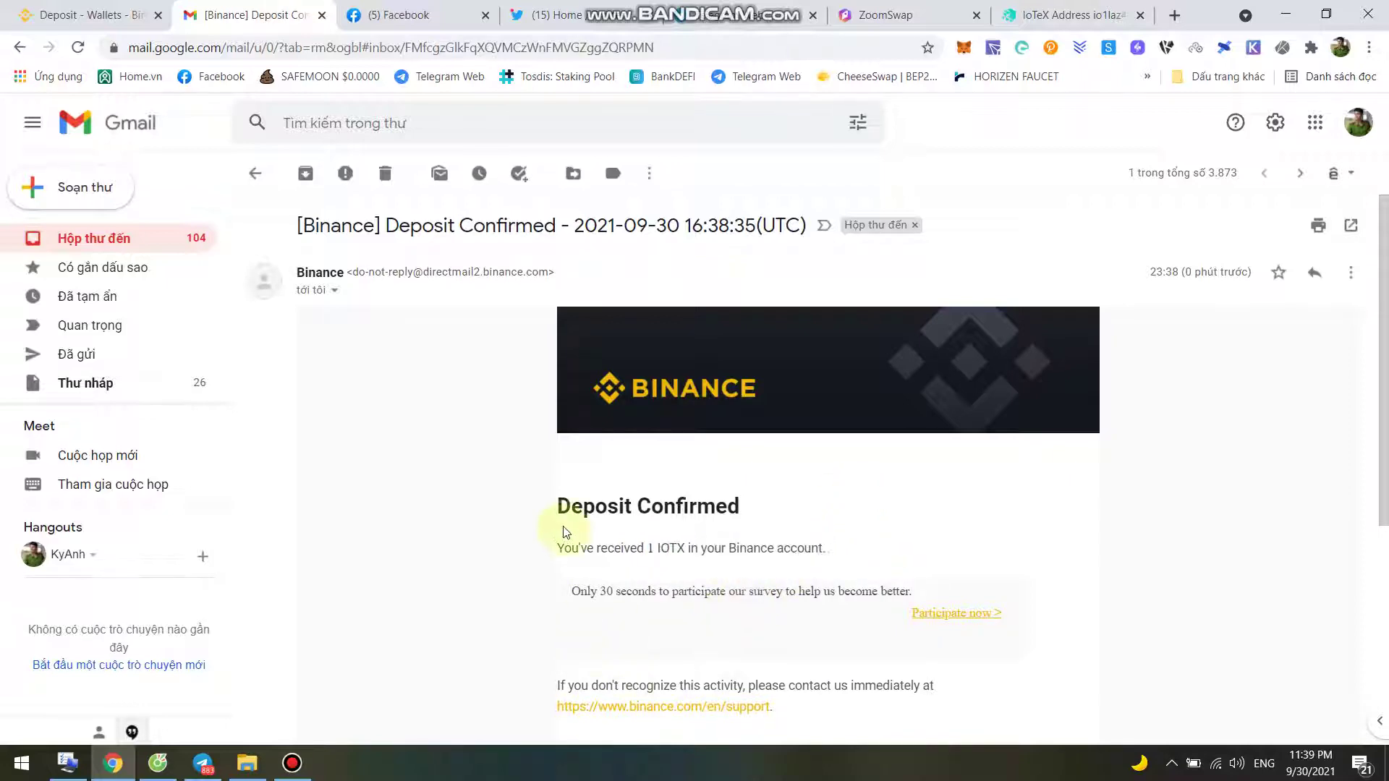
# Return to Binance, copy the IOTX deposit address again and switch to the IoTeX Explorer page.
pyautogui.click(886, 15)
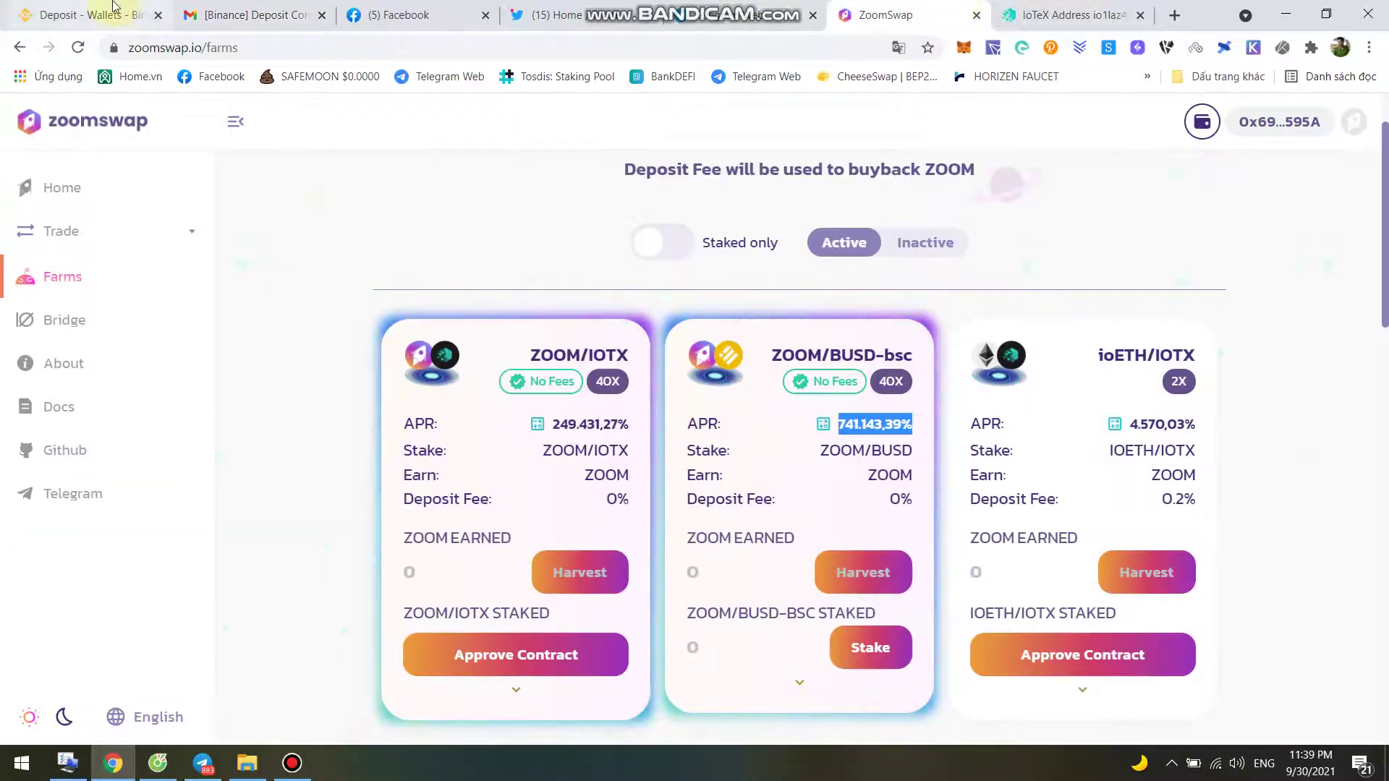
pyautogui.click(80, 14)
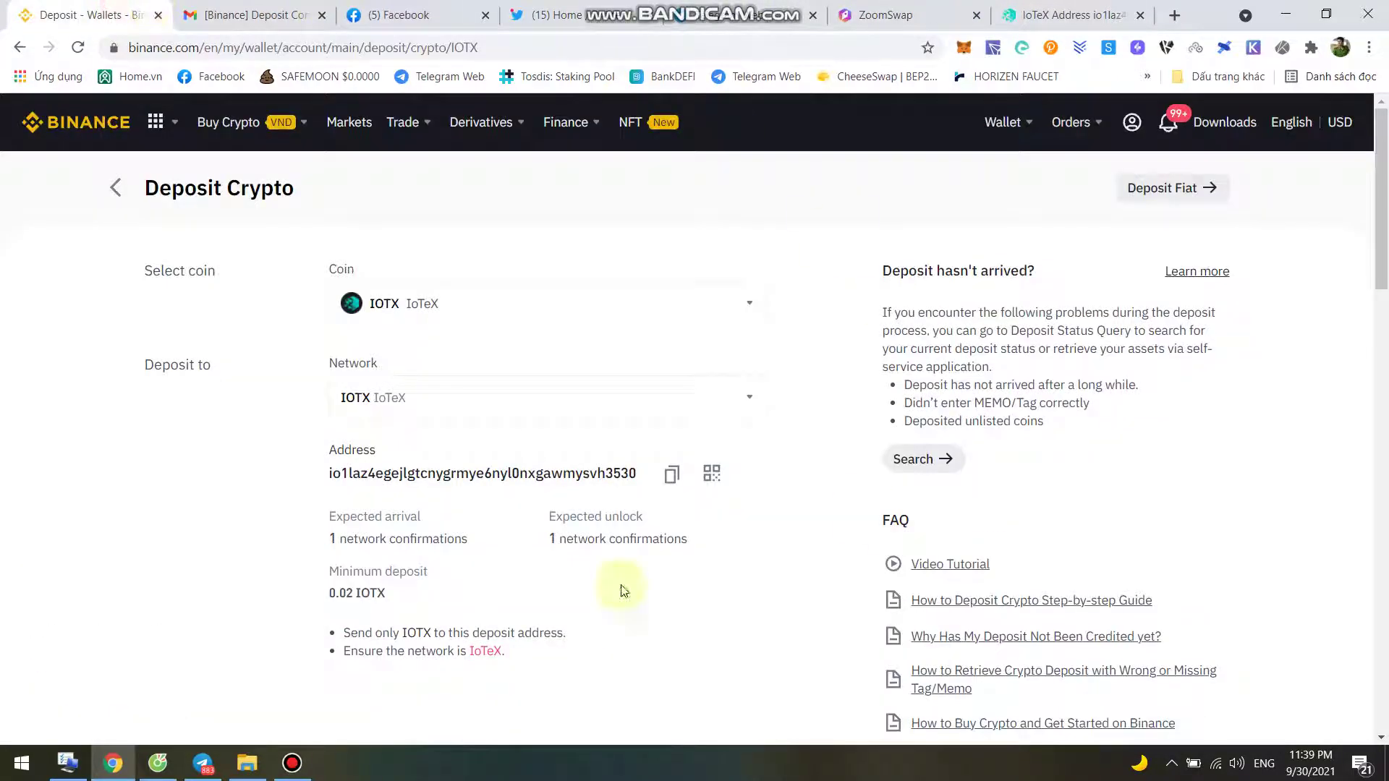
pyautogui.click(671, 473)
pyautogui.hotkey('ctrl', '9')
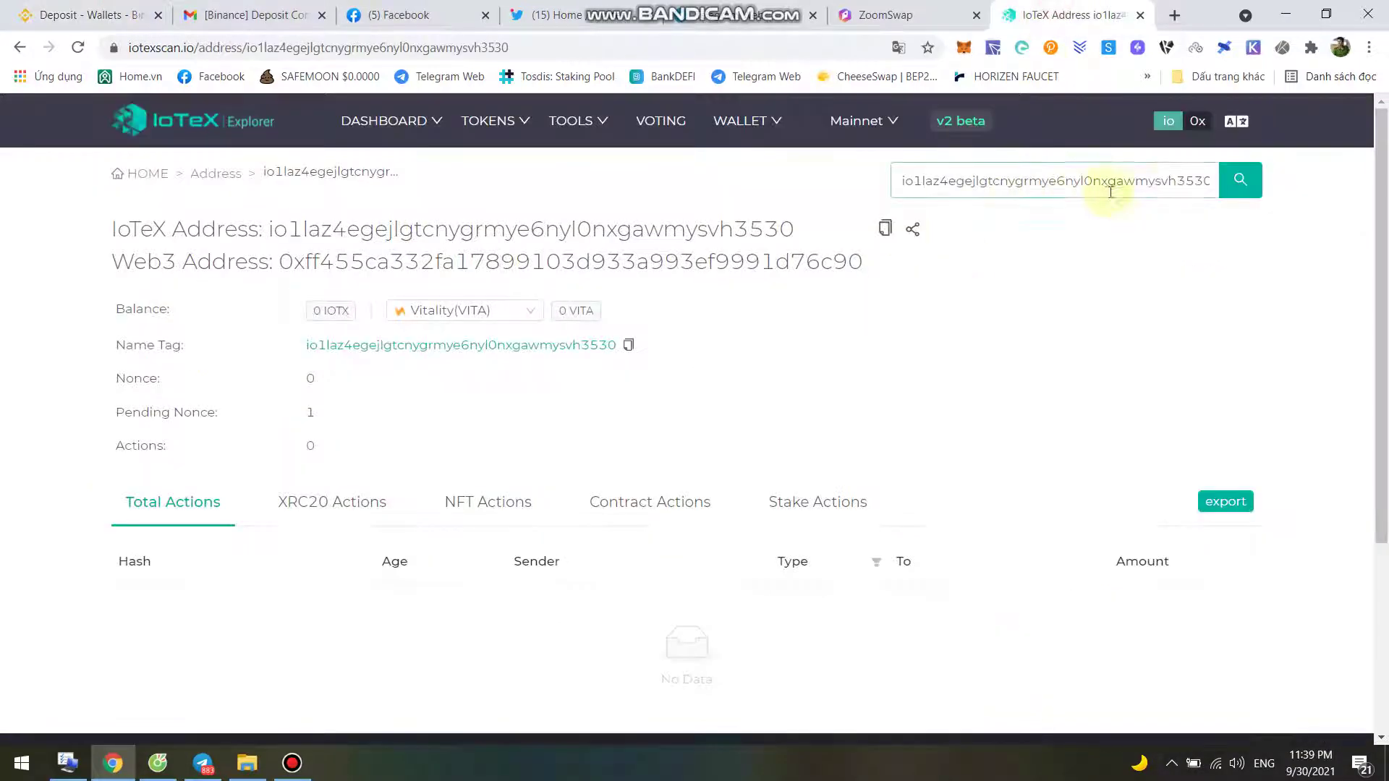
# Clear the explorer's search field and paste the IOTX deposit address copied from Binance.
pyautogui.click(895, 183)
pyautogui.moveTo(983, 185); pyautogui.dragTo(1204, 187)
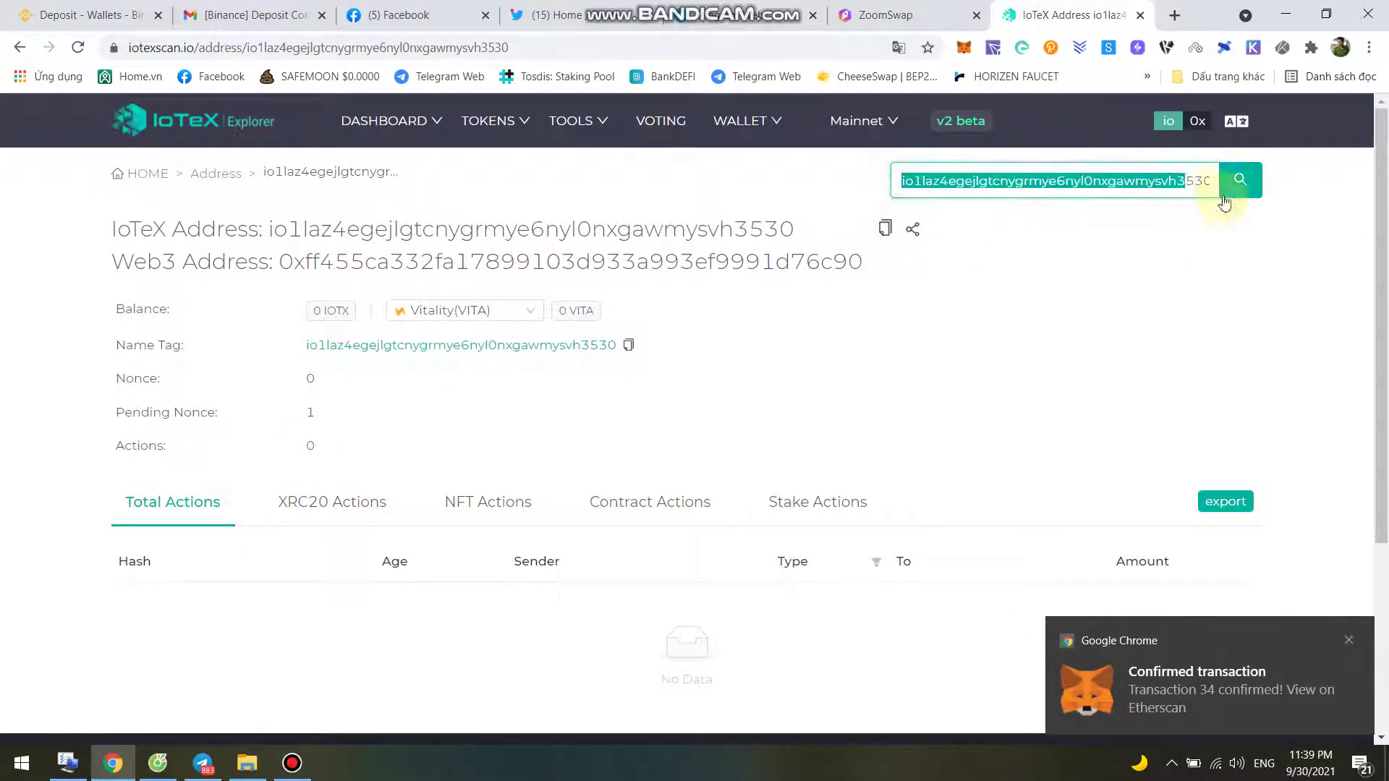
pyautogui.press('BackSpace')
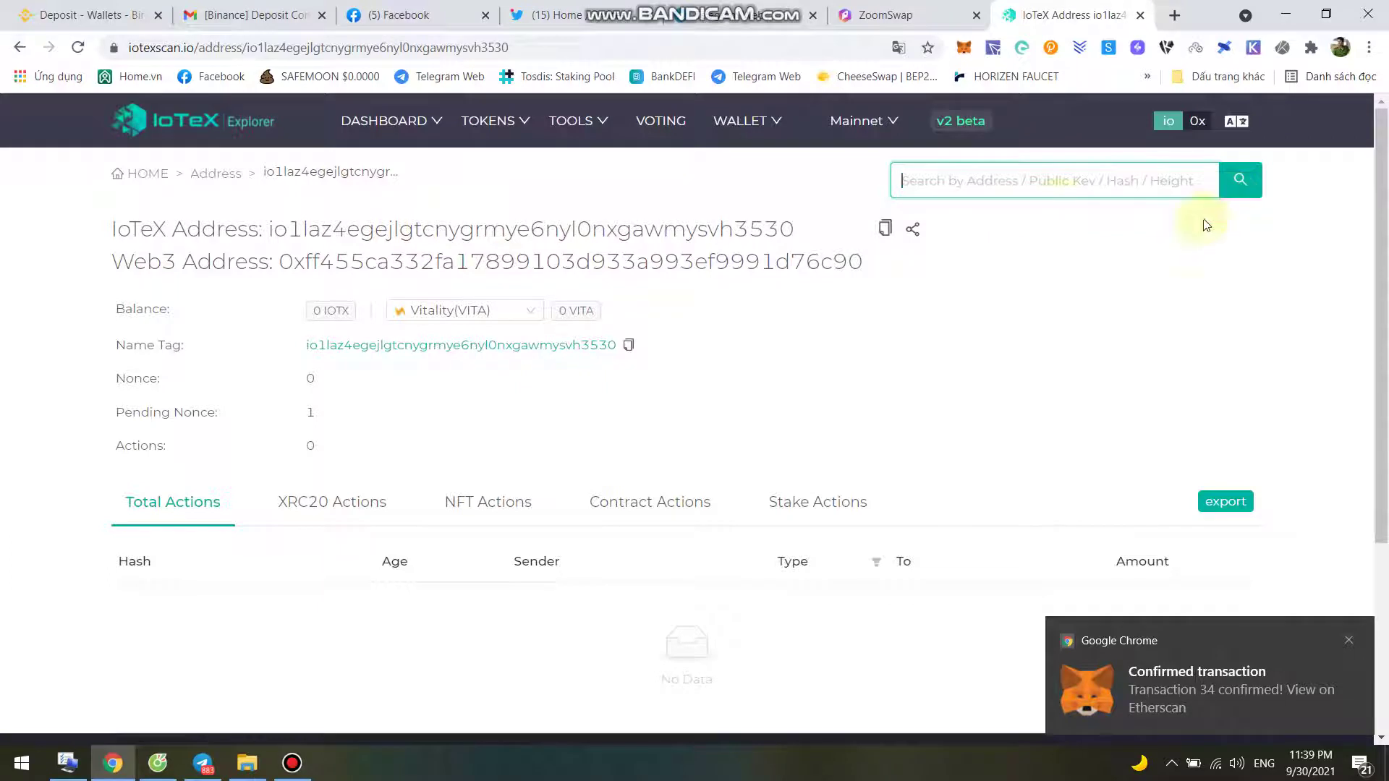
pyautogui.rightClick(938, 178)
pyautogui.click(980, 323)
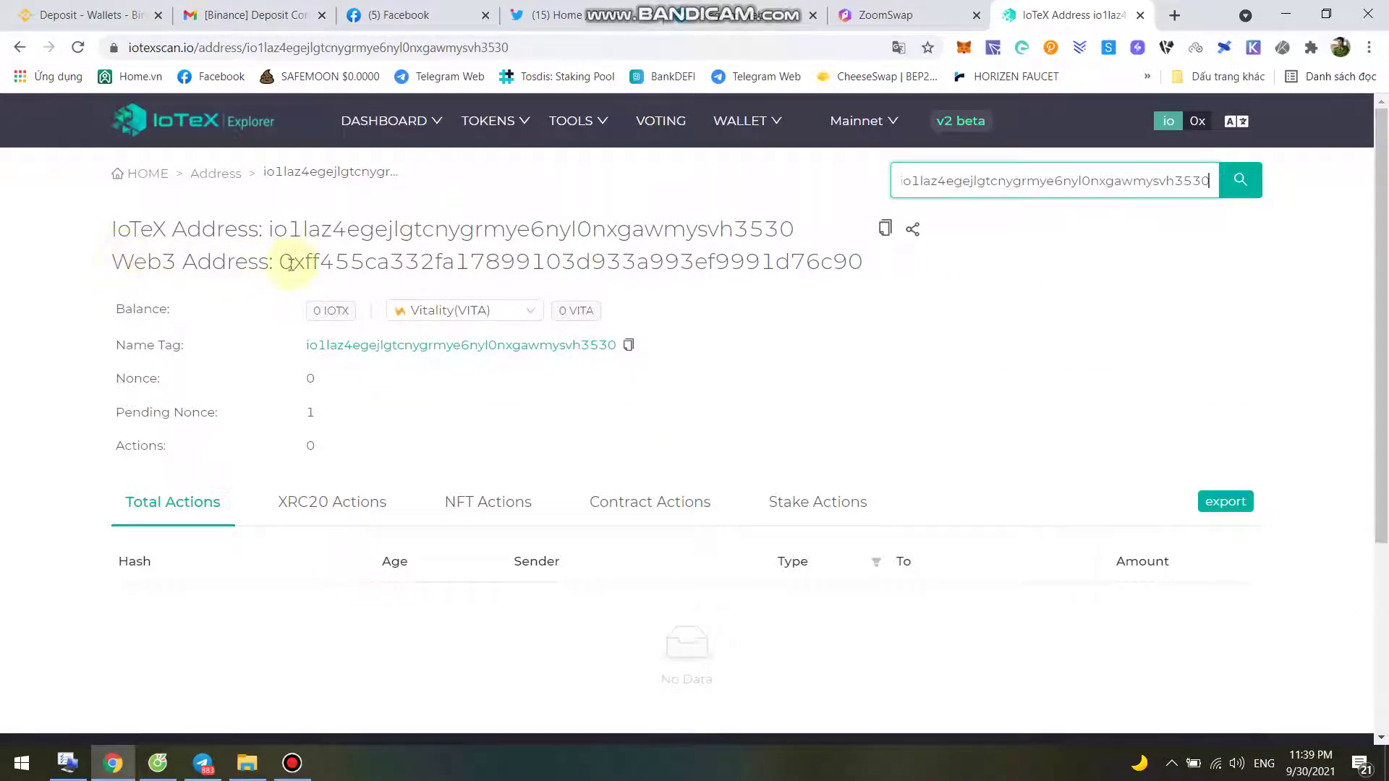
# Compare the Web3 and IoTeX addresses in the explorer with the IOTX deposit address on Binance, and return to the explorer.
pyautogui.moveTo(290, 263); pyautogui.dragTo(843, 248)
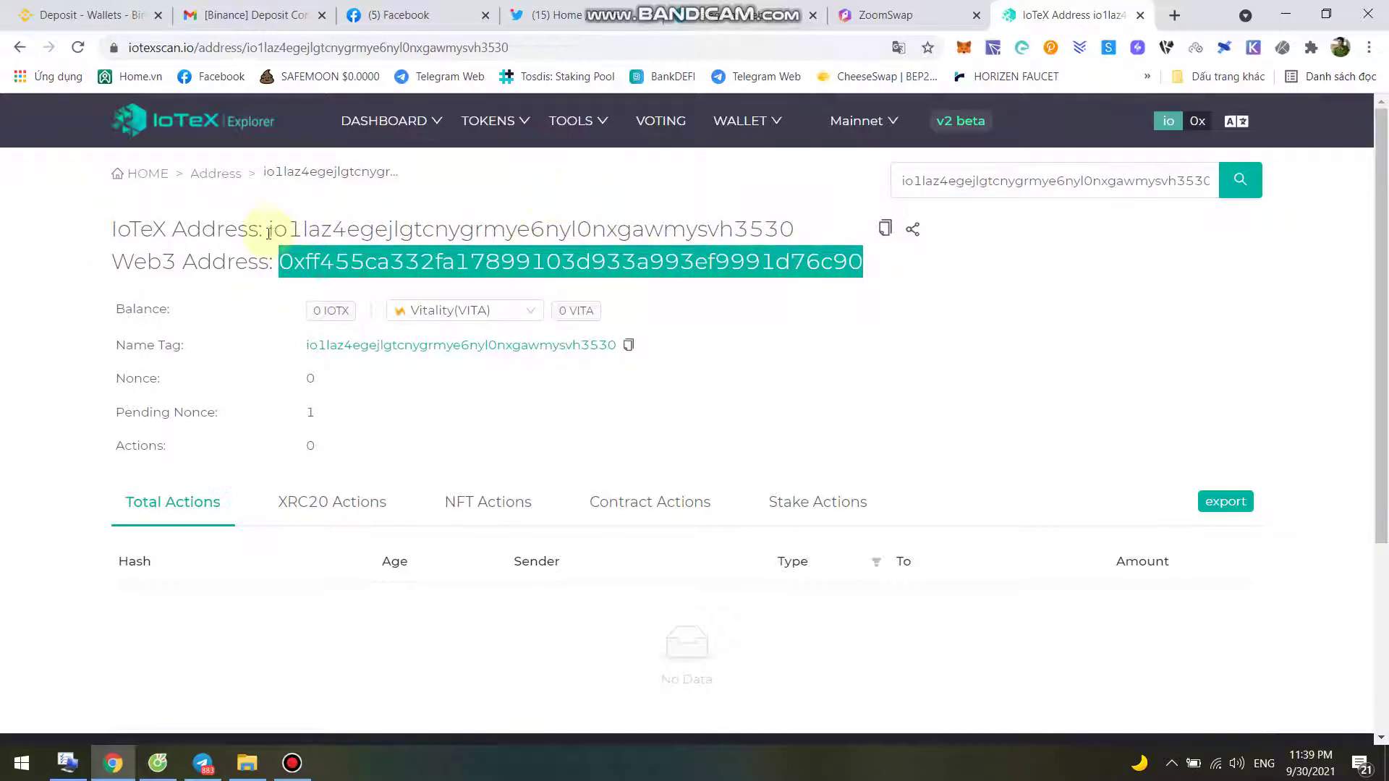
pyautogui.moveTo(269, 233); pyautogui.dragTo(848, 216)
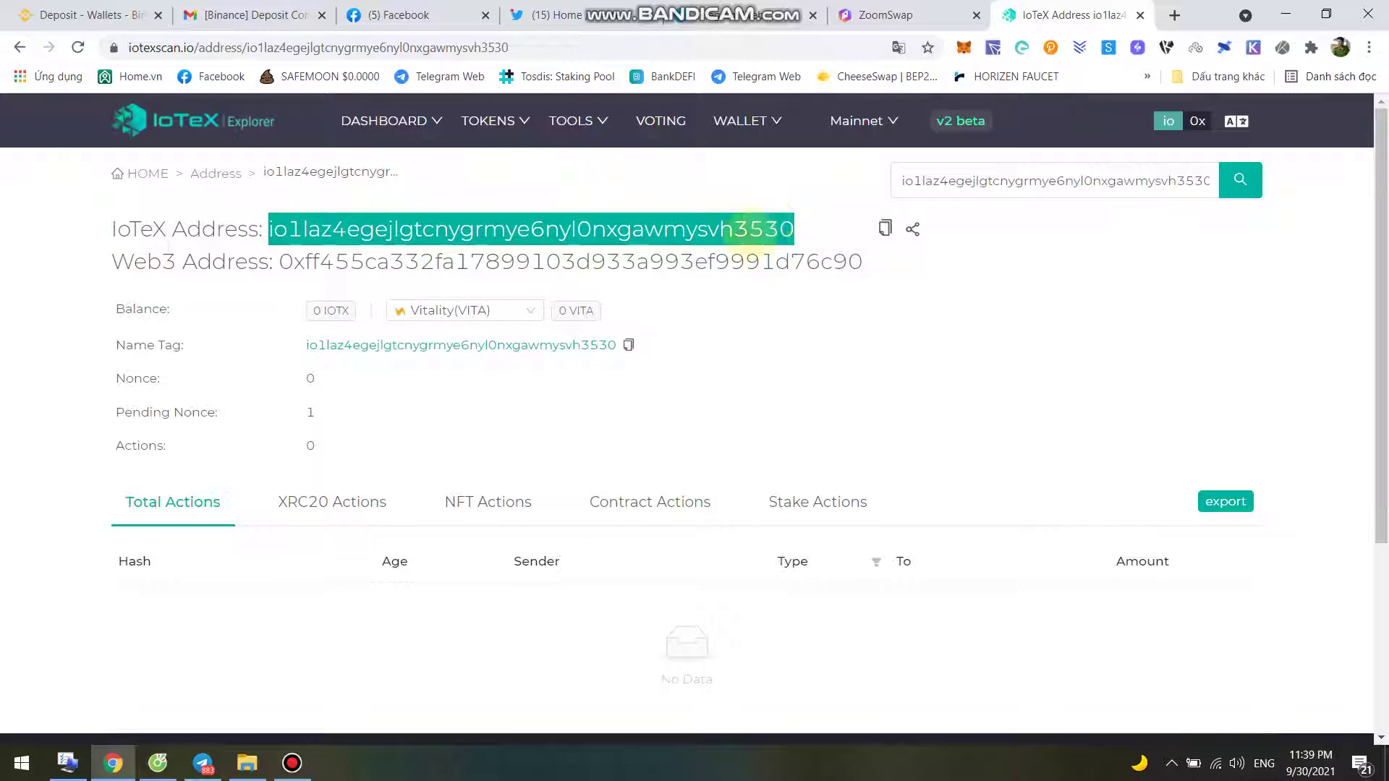
pyautogui.click(101, 9)
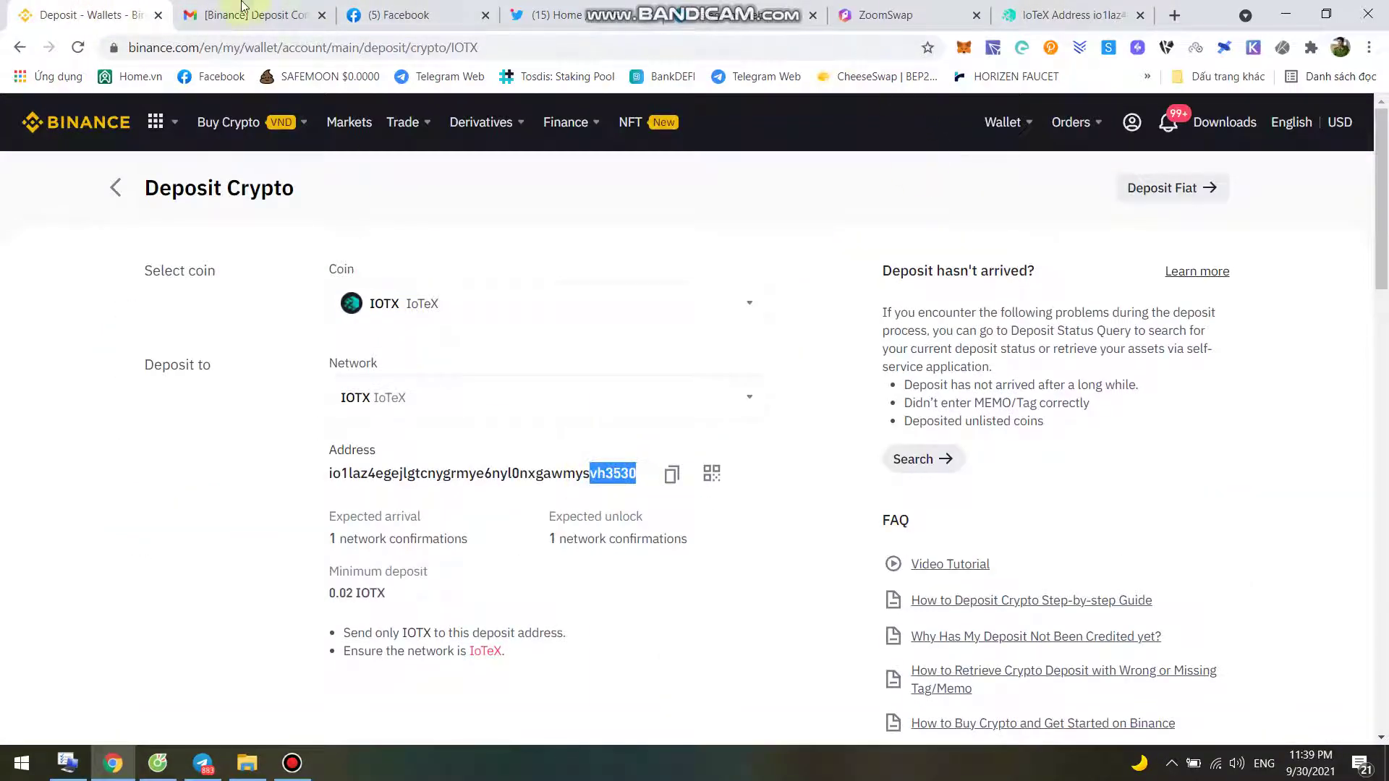
pyautogui.click(1071, 14)
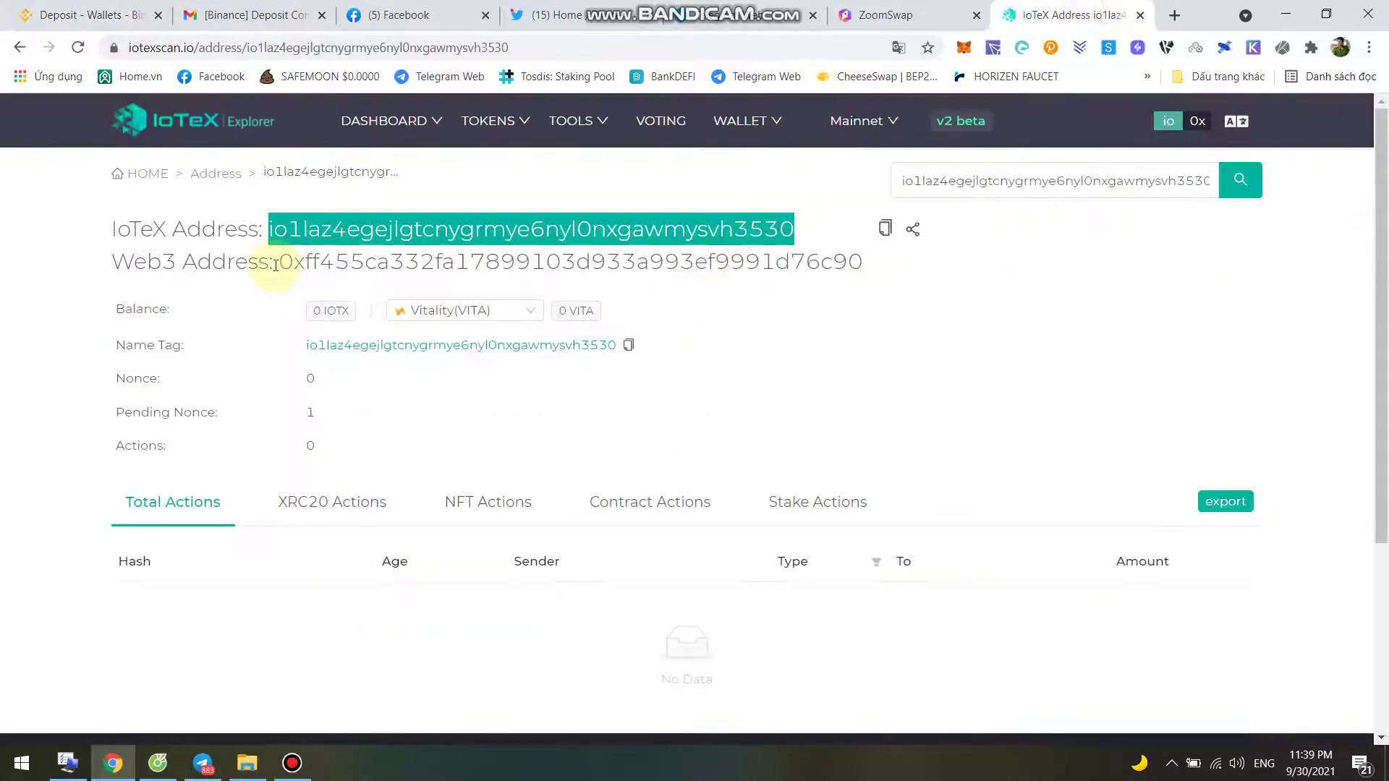
# Copy the full Web3 address of the deposit account from the IoTeX Explorer address page.
pyautogui.moveTo(285, 257); pyautogui.dragTo(868, 277)
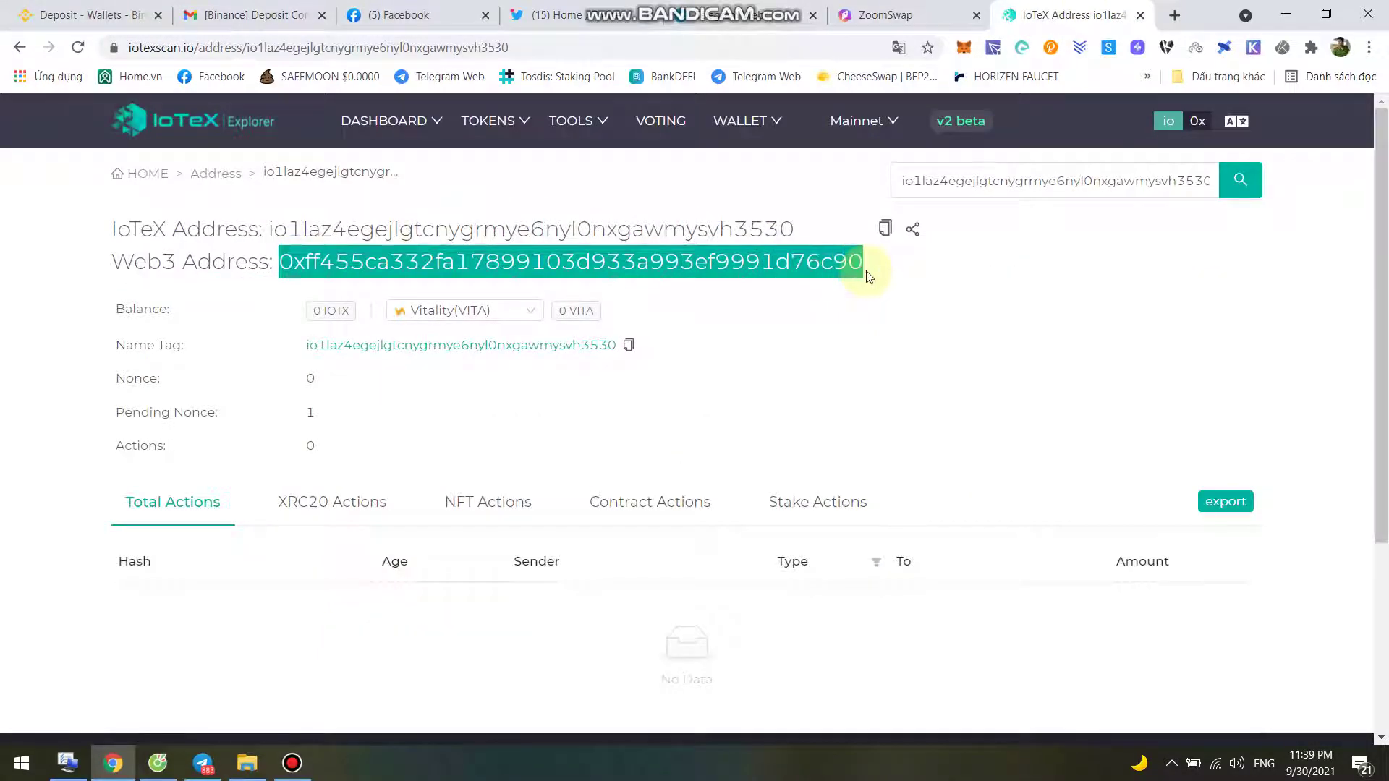
pyautogui.rightClick(387, 266)
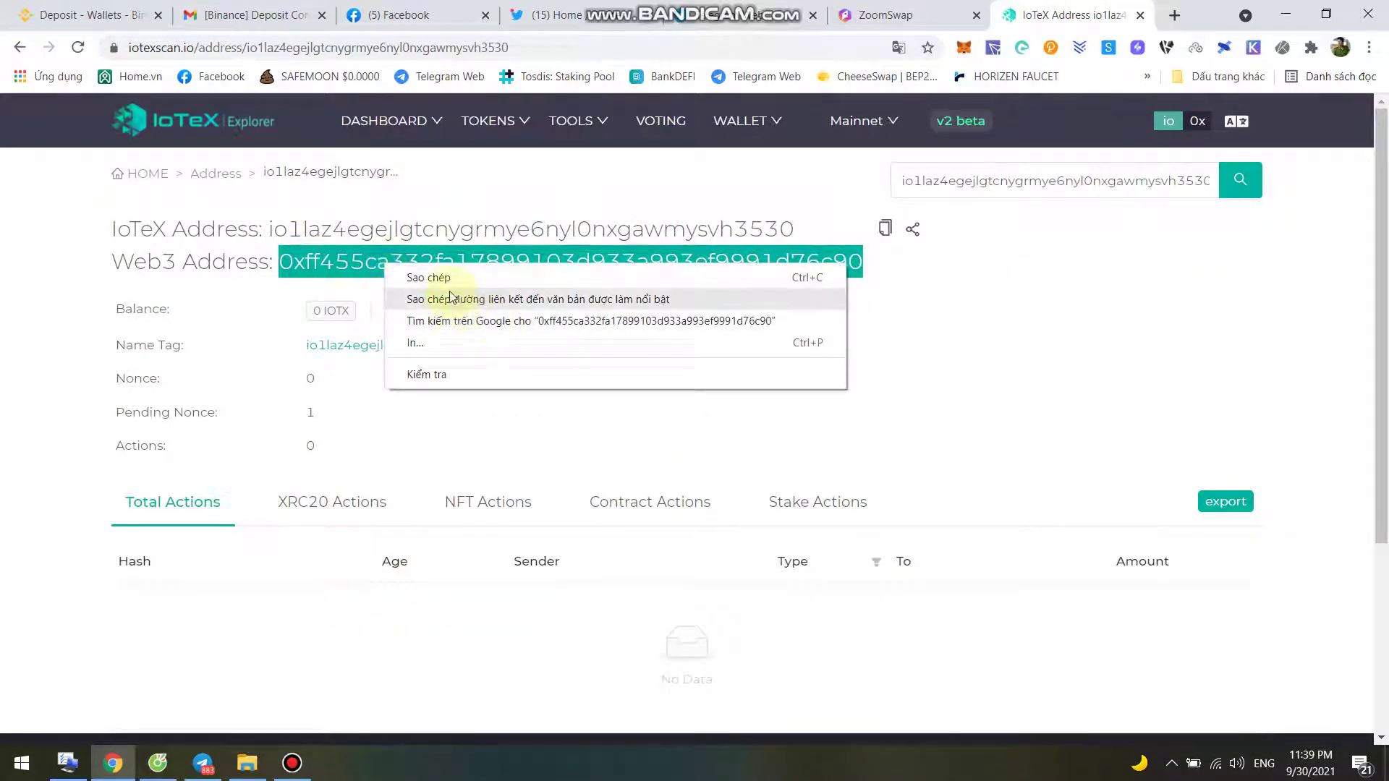
pyautogui.click(430, 281)
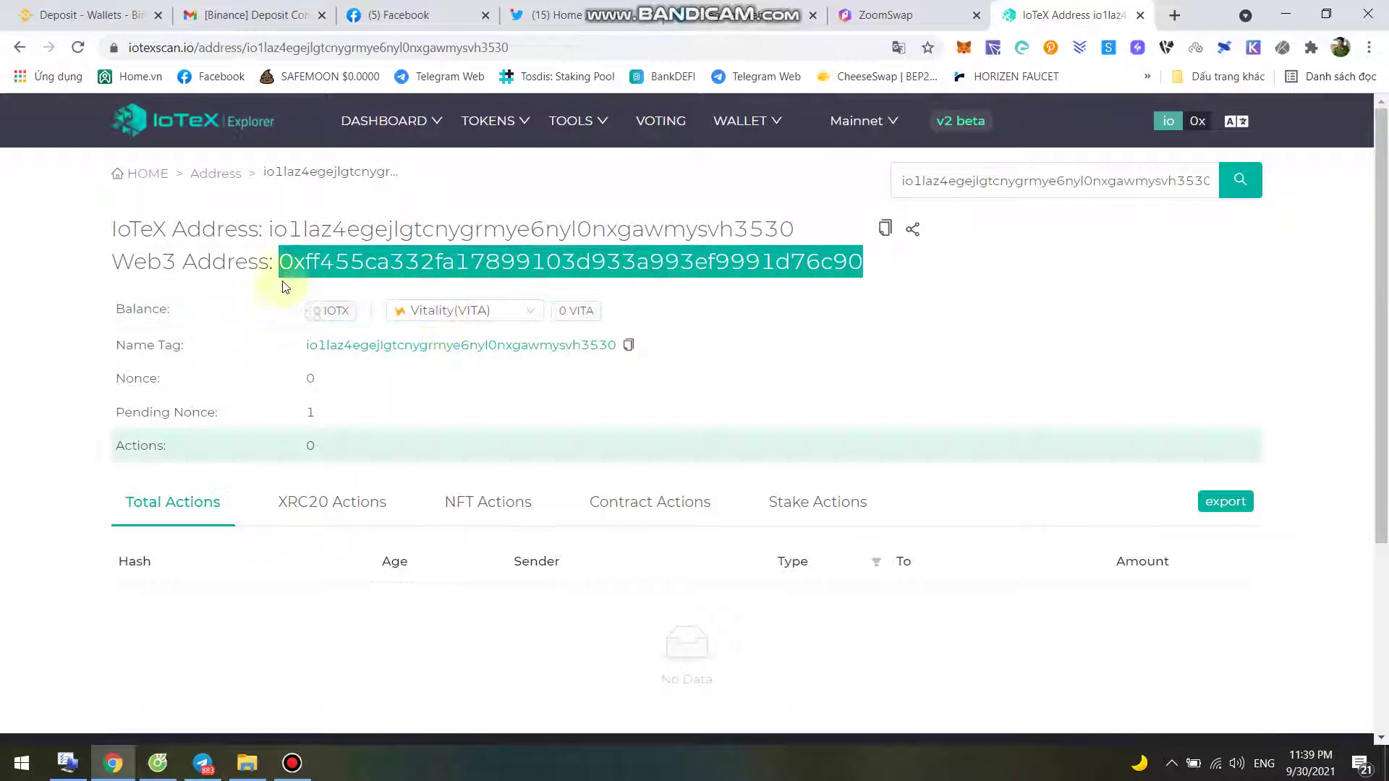